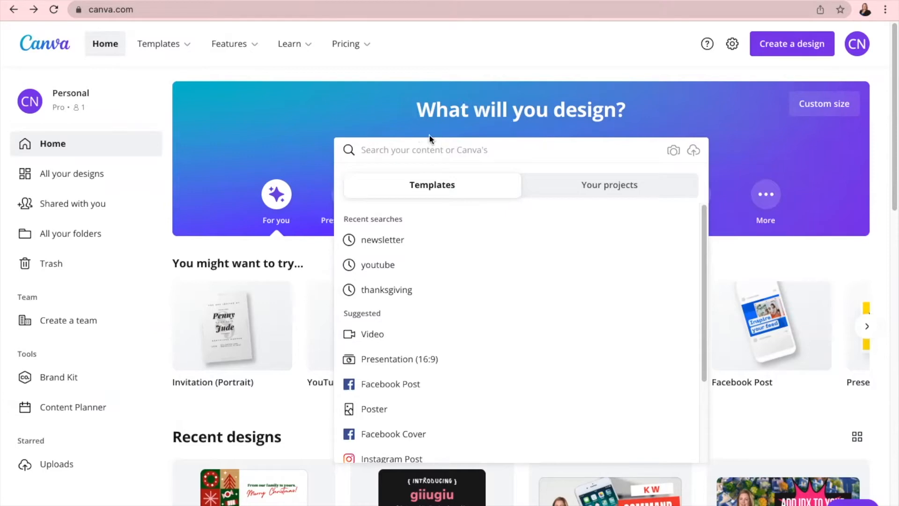
- Search Canva for 'newsletter' and browse the Christmas Newsletter template results
type("n")
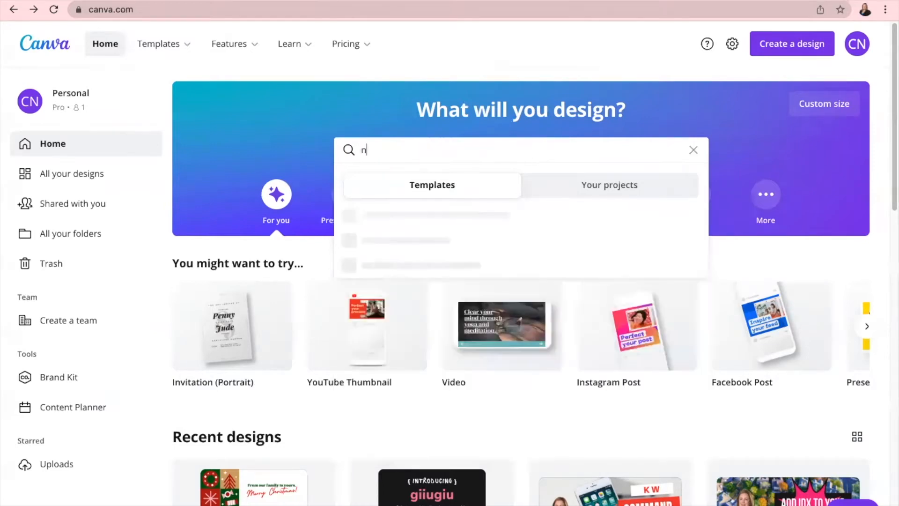
type("ewsletter")
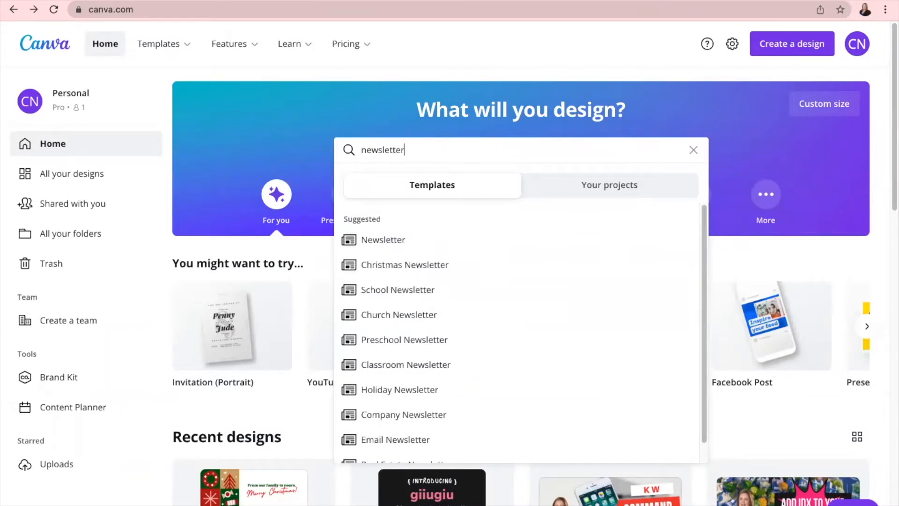
left_click(439, 267)
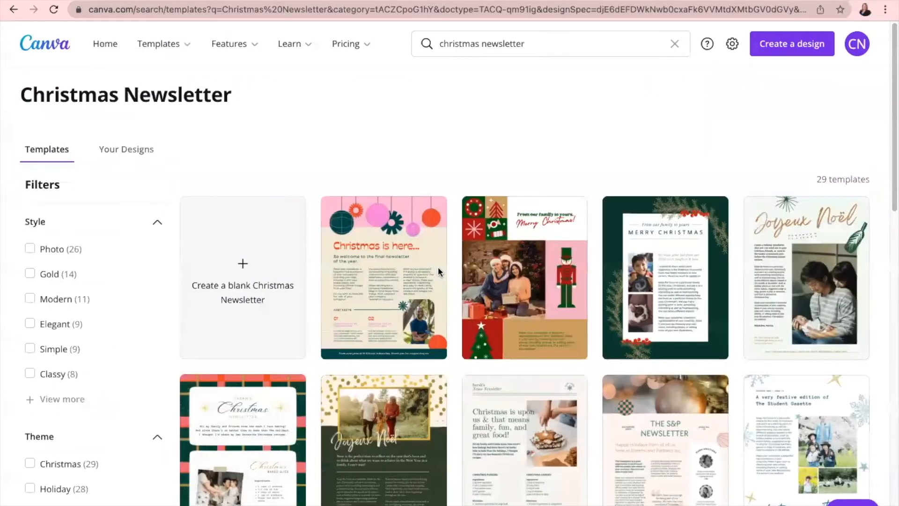
scroll(616, 343, "down", 10)
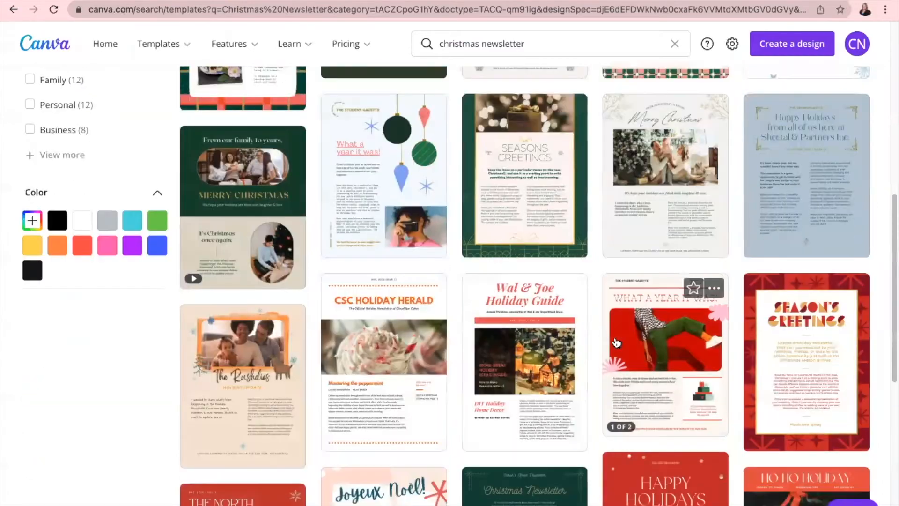
scroll(617, 343, "down", 8)
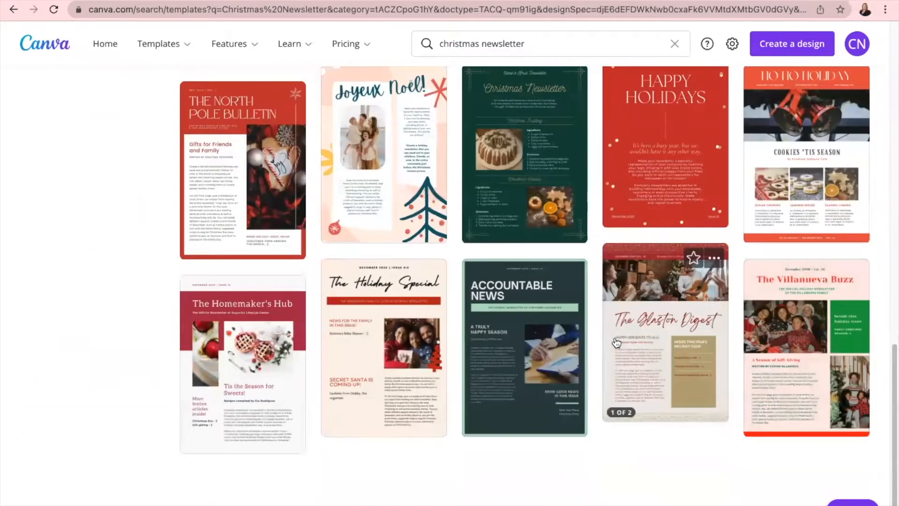
scroll(617, 344, "up", 15)
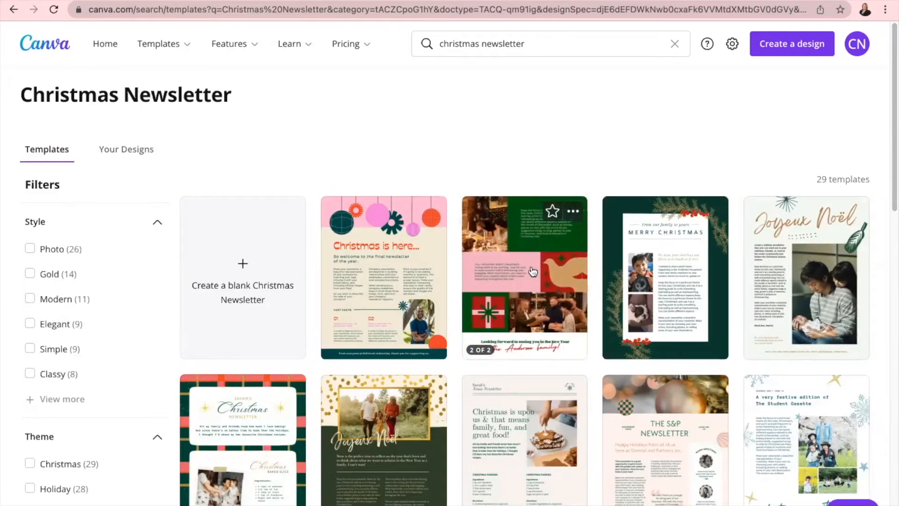
- Open the geometric Christmas newsletter template and browse the uploaded images
left_click(533, 271)
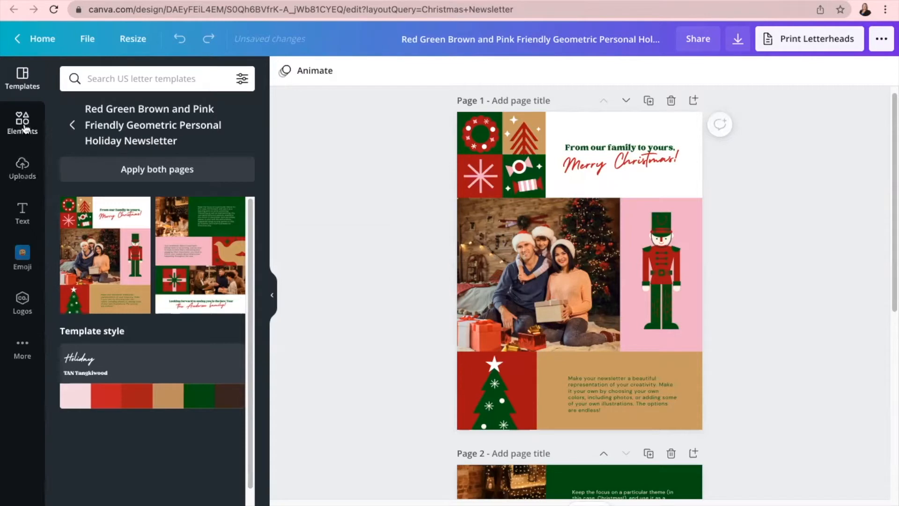
left_click(22, 166)
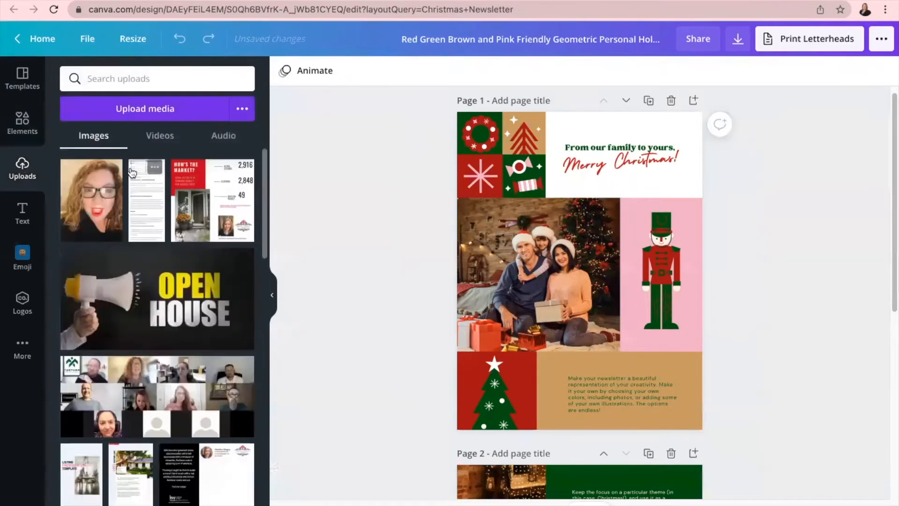
scroll(142, 296, "down", 15)
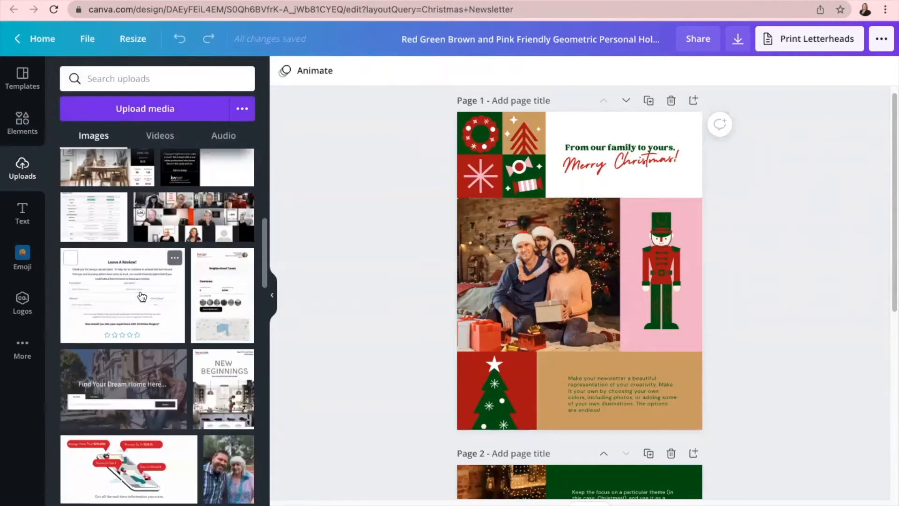
scroll(142, 296, "down", 3)
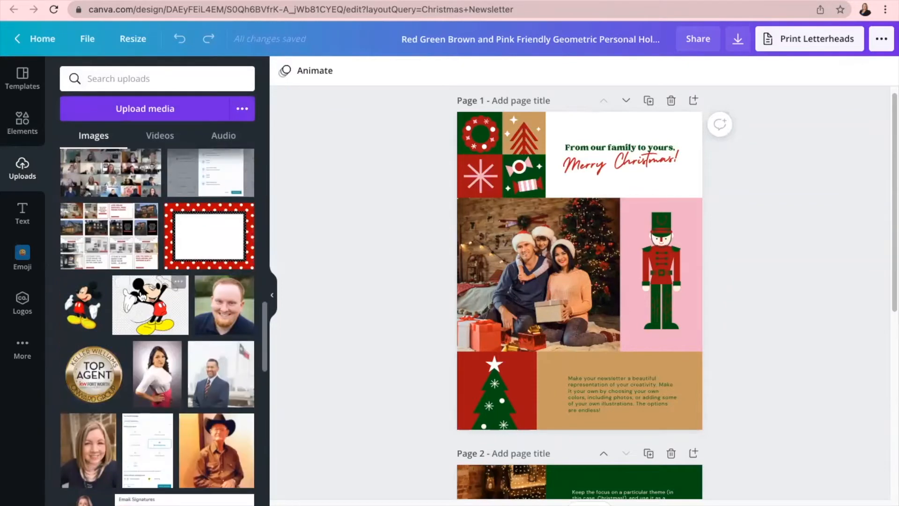
scroll(87, 481, "down", 4)
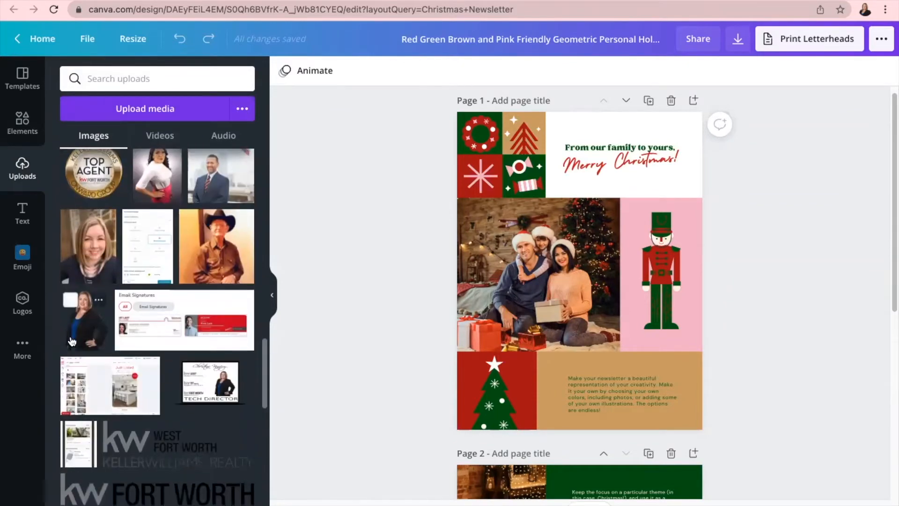
- Replace page 1's family photo with the uploaded woman's portrait, cropped to fit the frame
left_click_drag(82, 327, 512, 277)
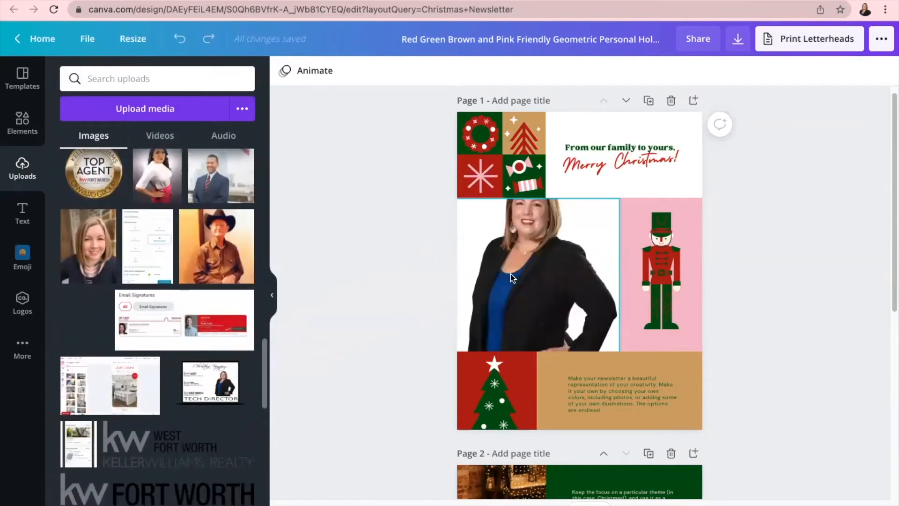
double_click(529, 257)
left_click_drag(529, 255, 528, 295)
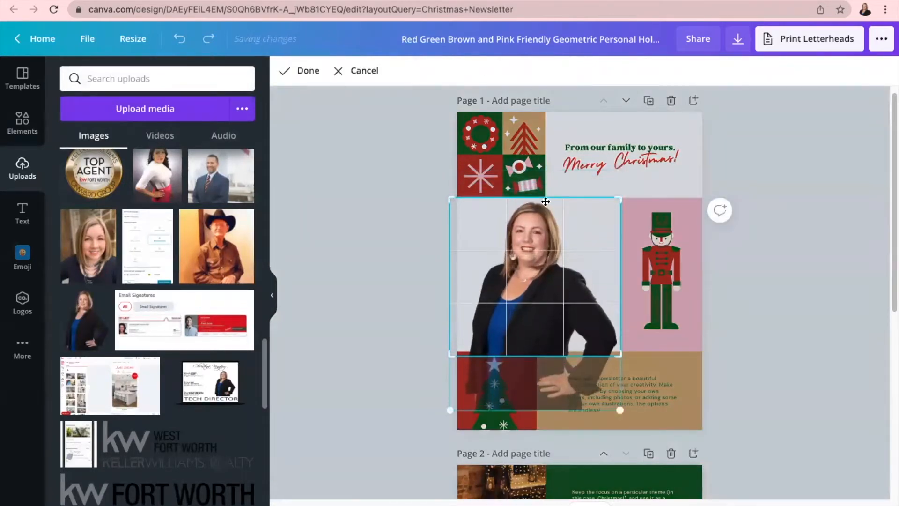
left_click(781, 224)
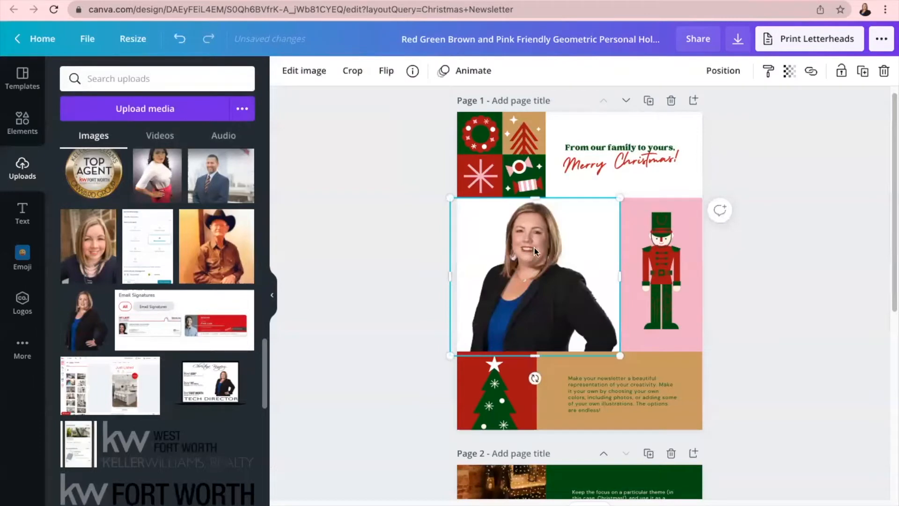
left_click(403, 244)
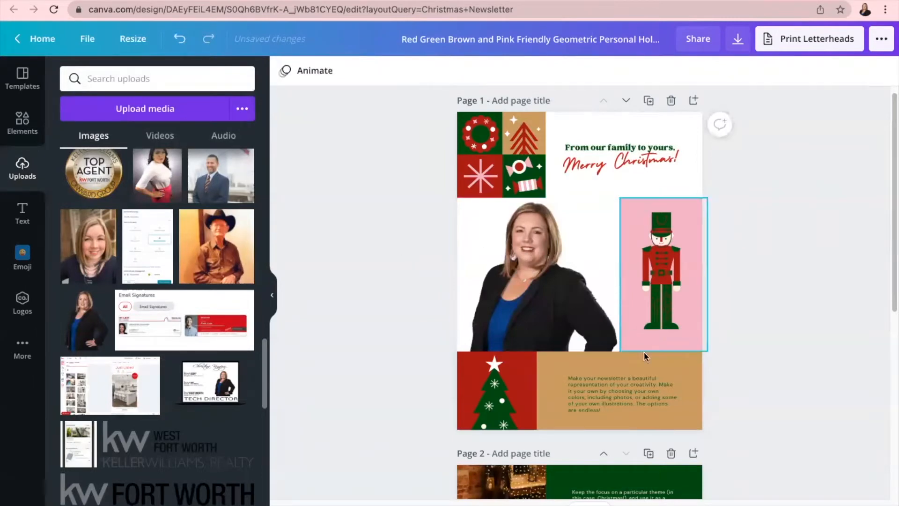
- Replace the tan box's placeholder paragraph with 'Hello I hope your having a great day!'
left_click(622, 403)
left_click(612, 400)
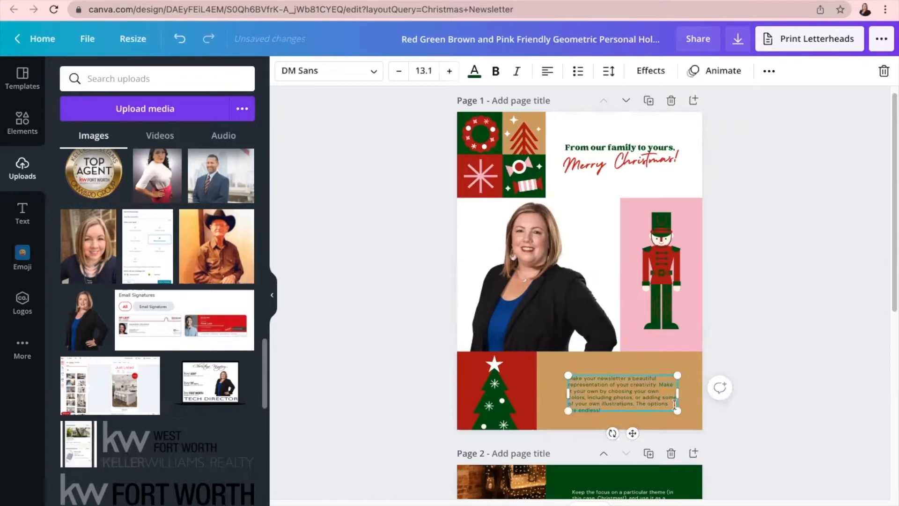
key("BackSpace")
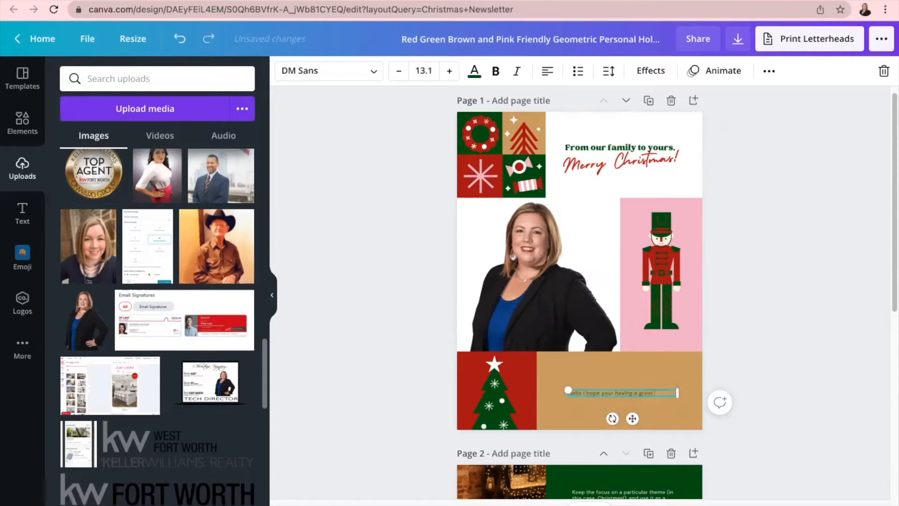
scroll(633, 401, "down", 7)
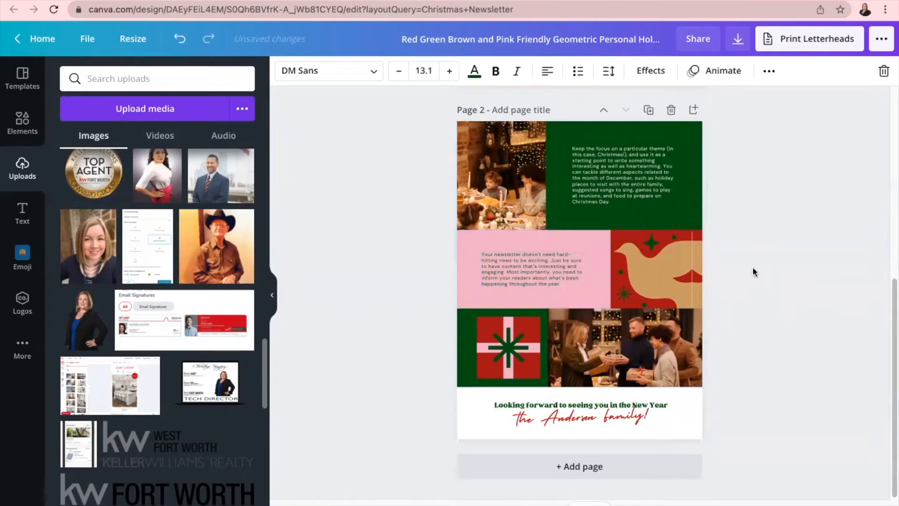
scroll(752, 266, "up", 6)
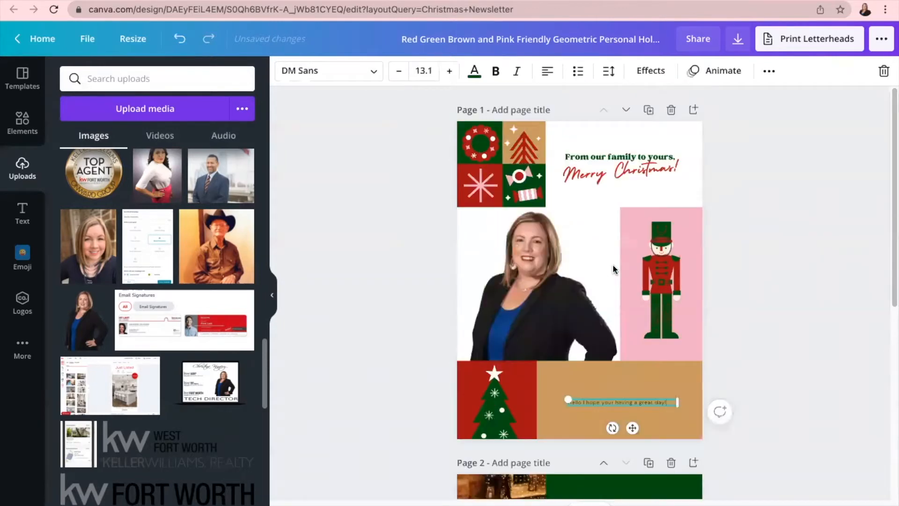
- Place a Christmas greenery garland element above the 'From our family to yours' heading
left_click(33, 265)
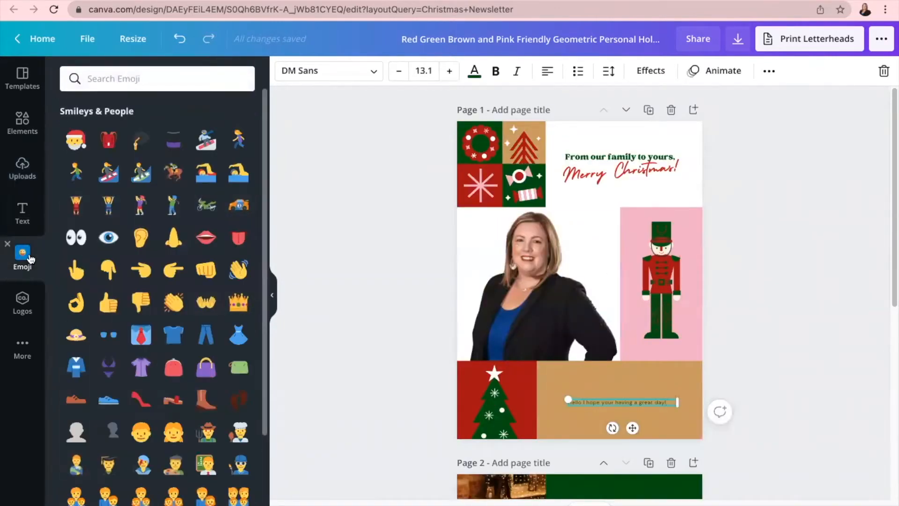
left_click(27, 220)
left_click(23, 123)
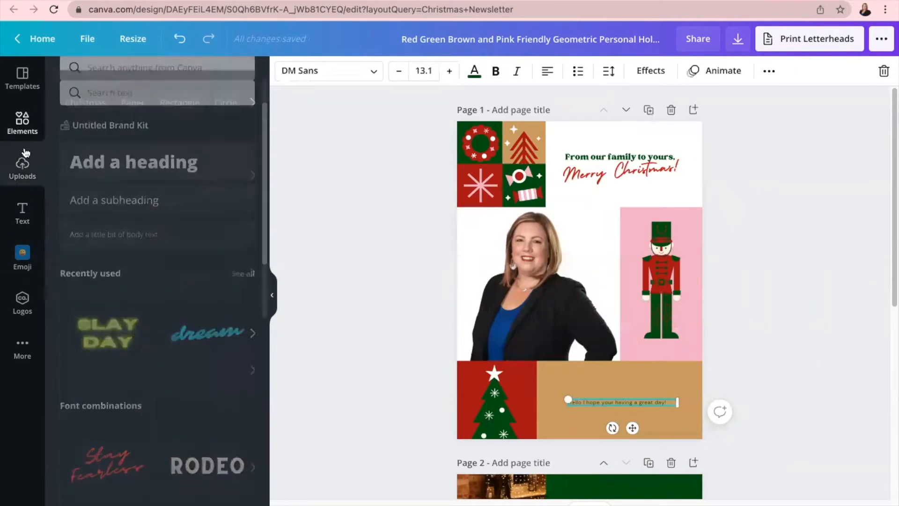
left_click(86, 114)
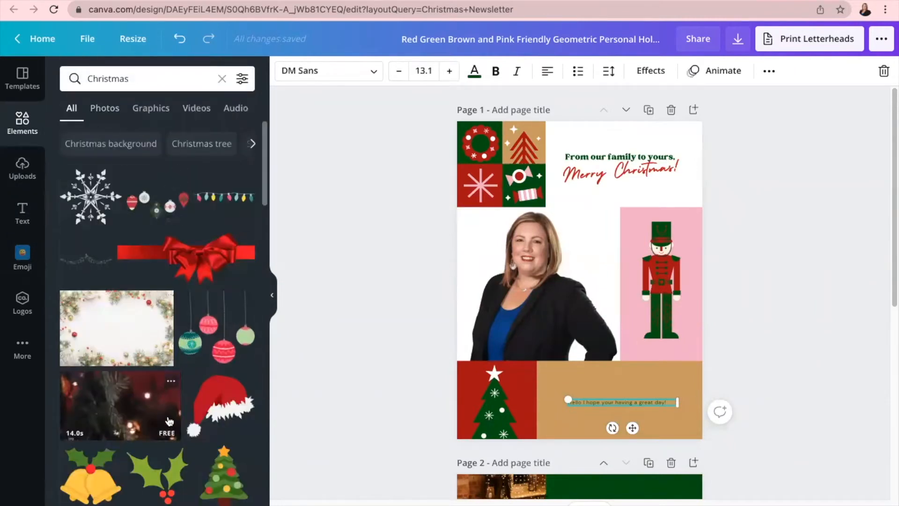
scroll(175, 416, "down", 5)
scroll(164, 214, "up", 10)
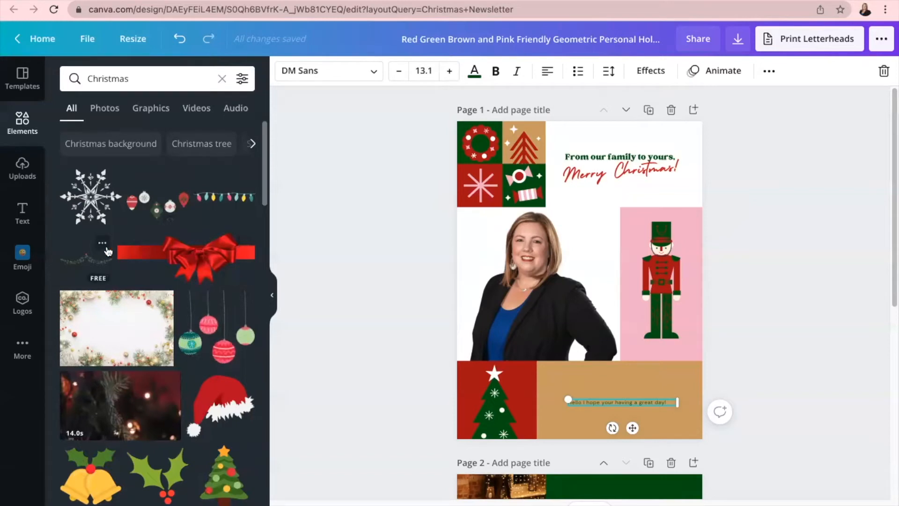
left_click_drag(101, 254, 597, 139)
left_click(409, 225)
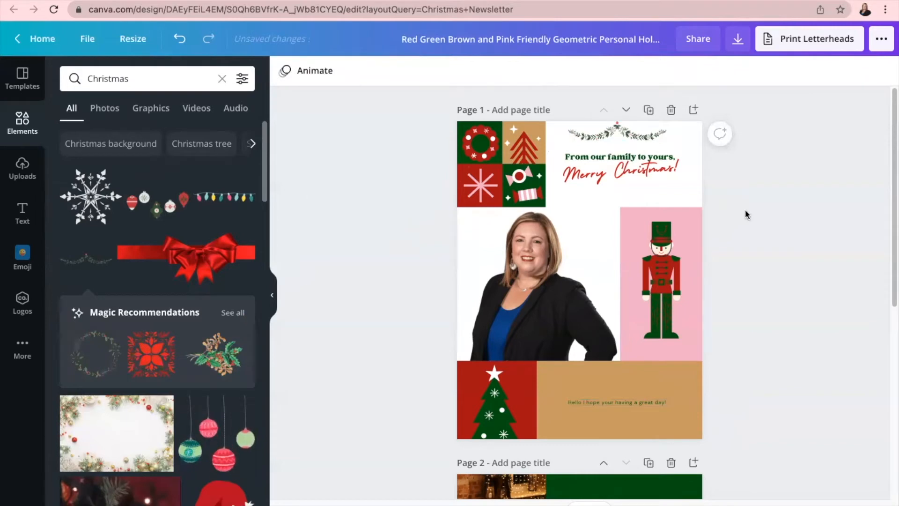
- Download all newsletter pages as PNG images
left_click(737, 43)
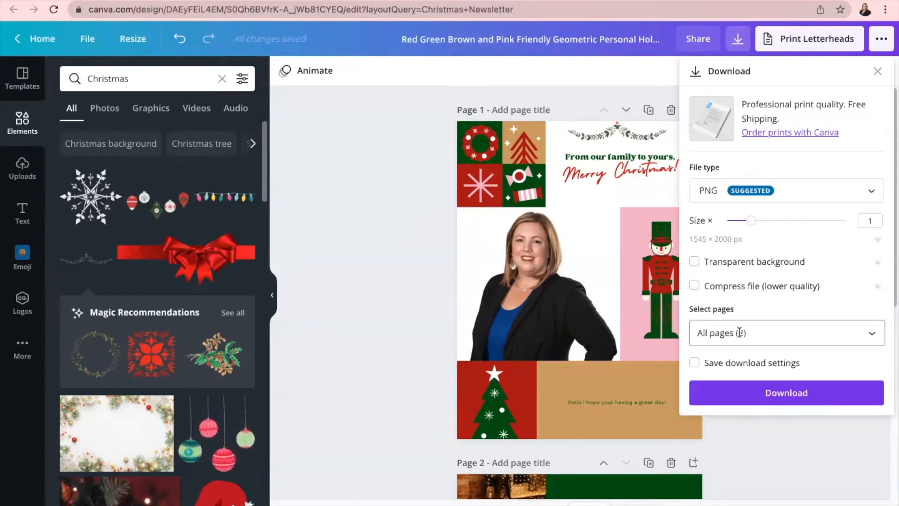
left_click(763, 393)
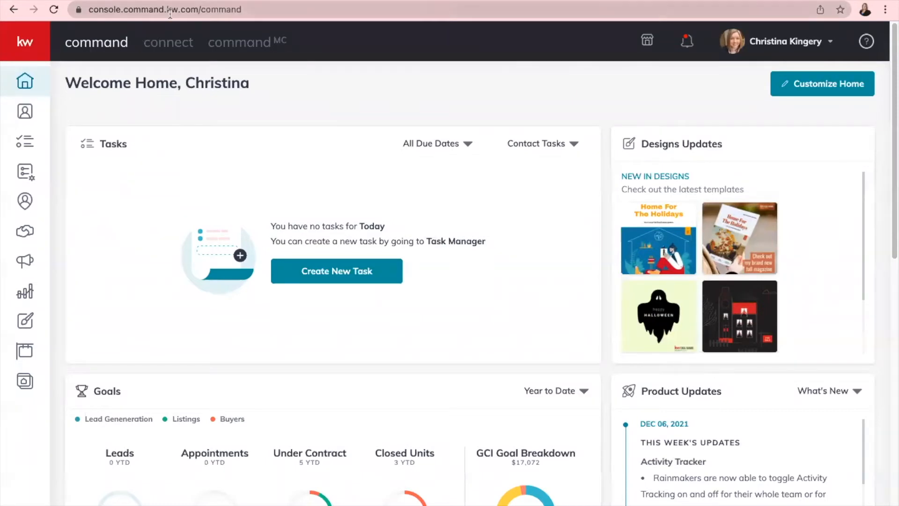
- Start a new email campaign from the Campaigns area
left_click(25, 261)
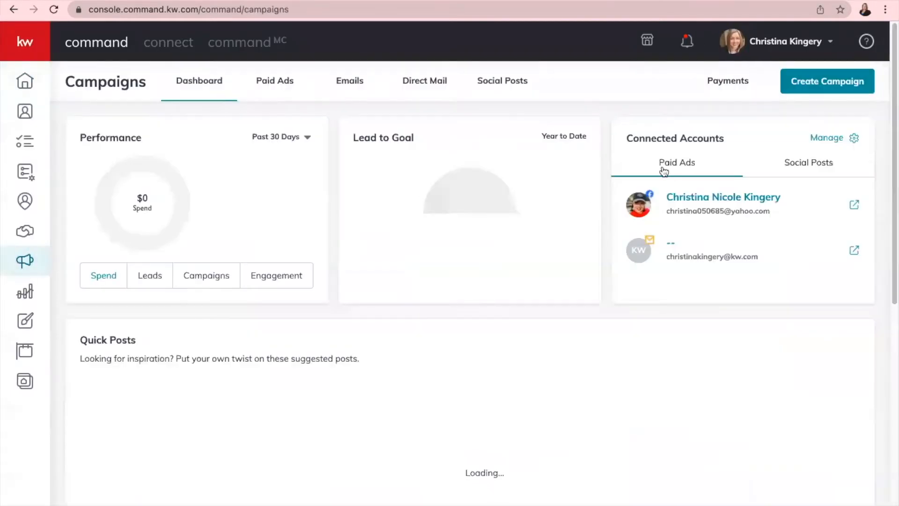
left_click(838, 89)
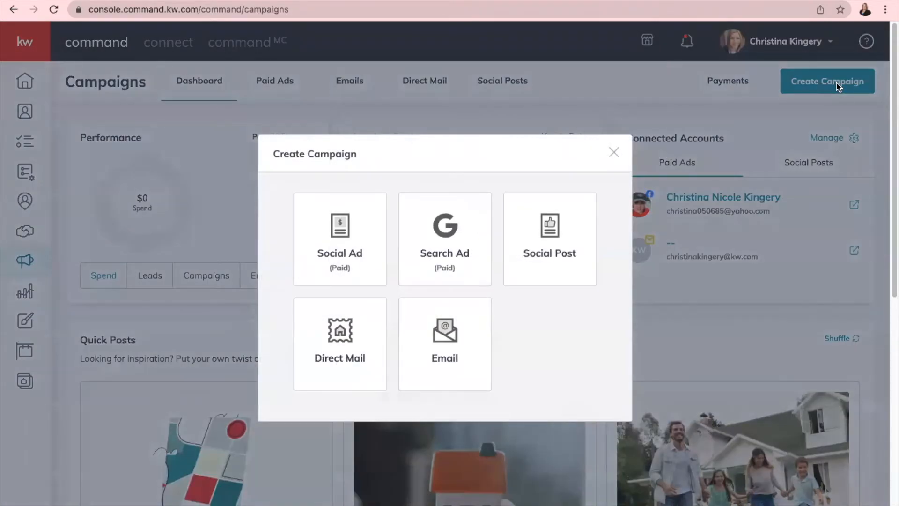
left_click(465, 352)
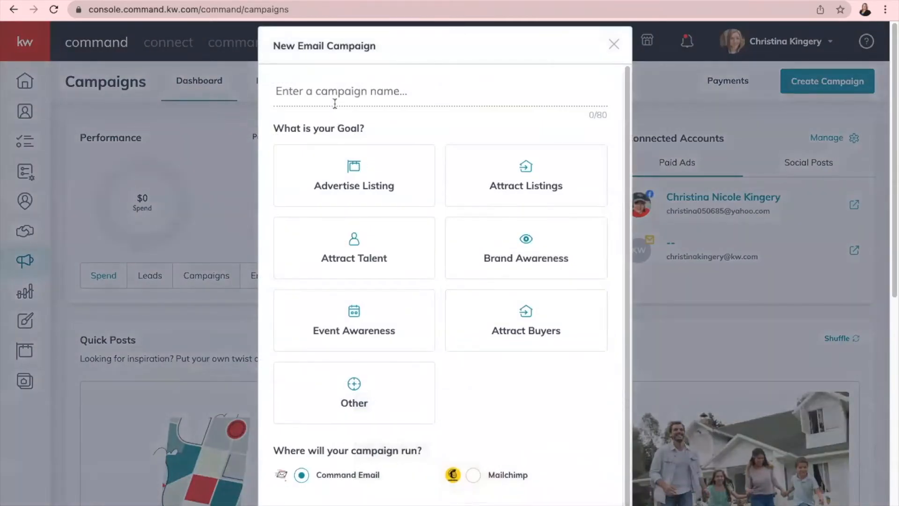
- Name the campaign 'Christmas Newsletter', choose the Other goal, and create it
left_click(340, 91)
type("Chr")
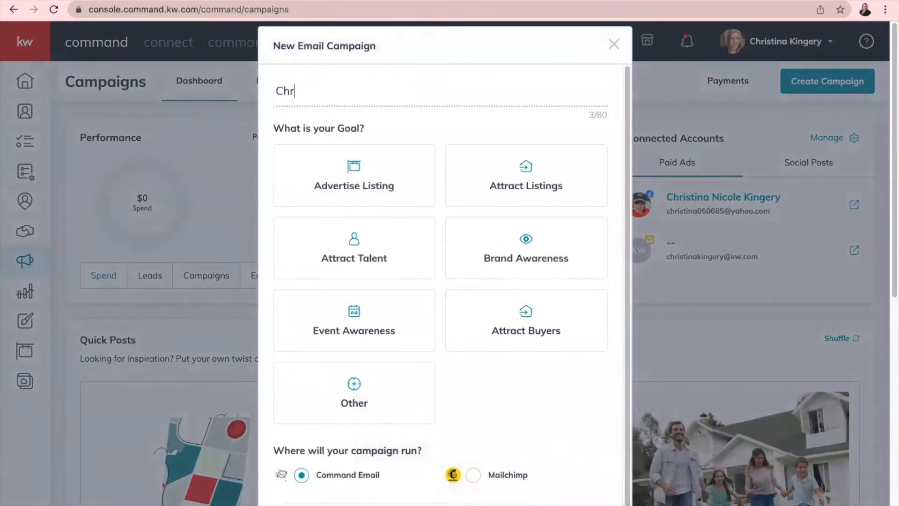
type("istmas Newsletter")
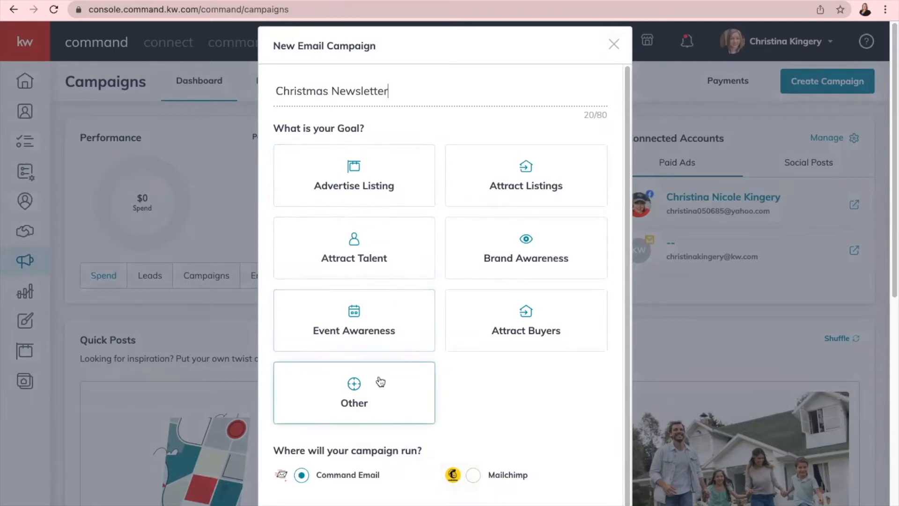
left_click(361, 398)
scroll(361, 375, "down", 1)
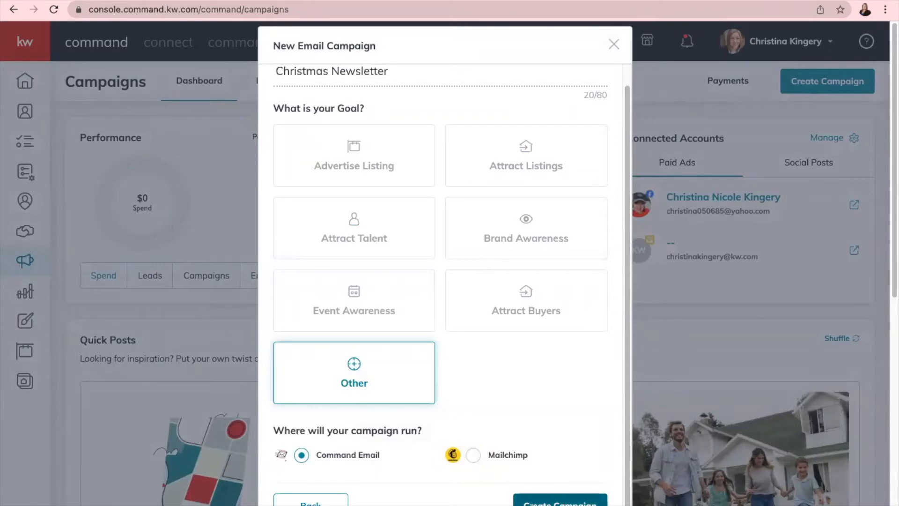
left_click(532, 497)
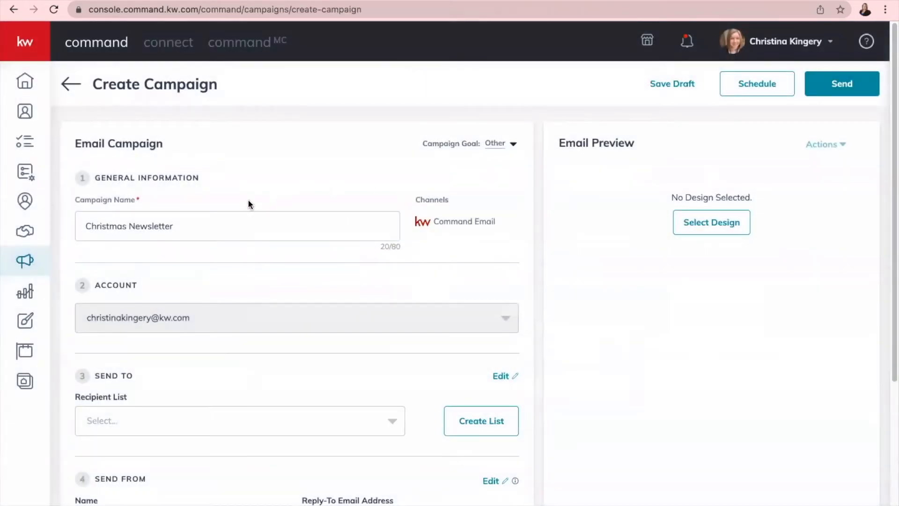
scroll(219, 213, "down", 3)
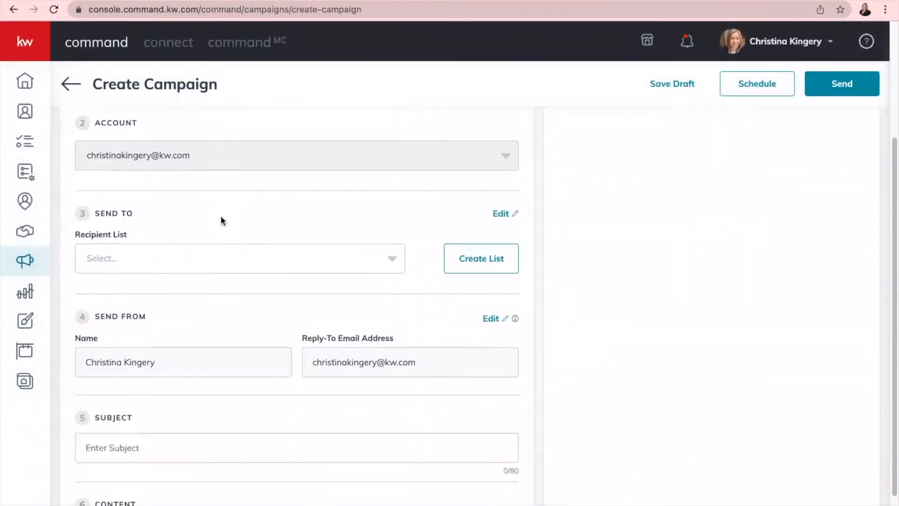
scroll(179, 223, "up", 1)
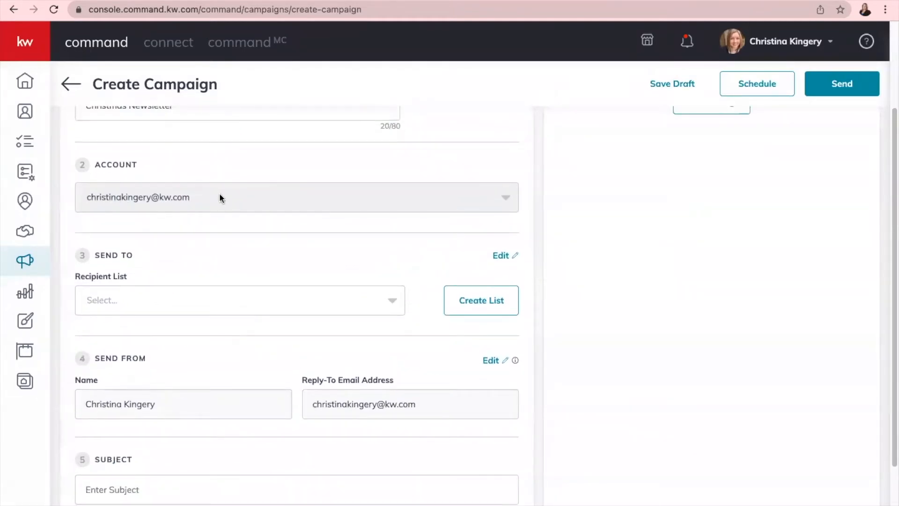
scroll(219, 193, "up", 1)
scroll(209, 150, "down", 2)
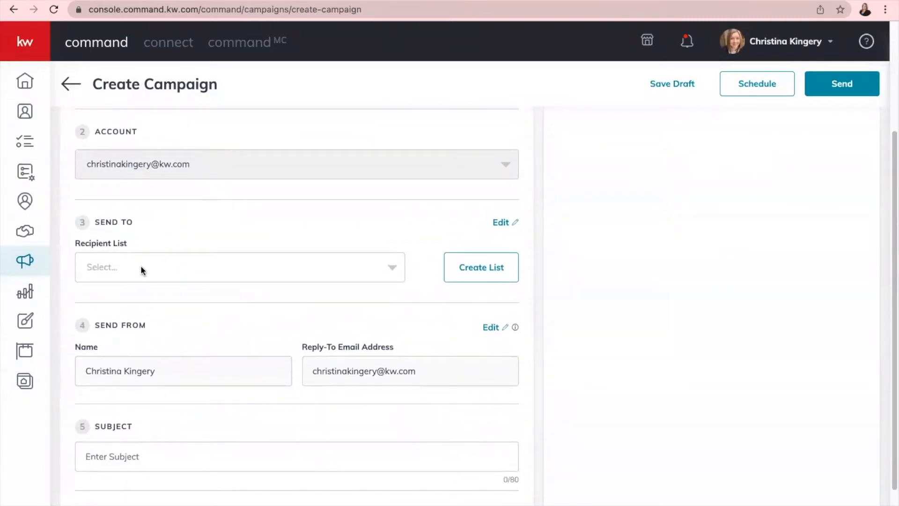
left_click(280, 269)
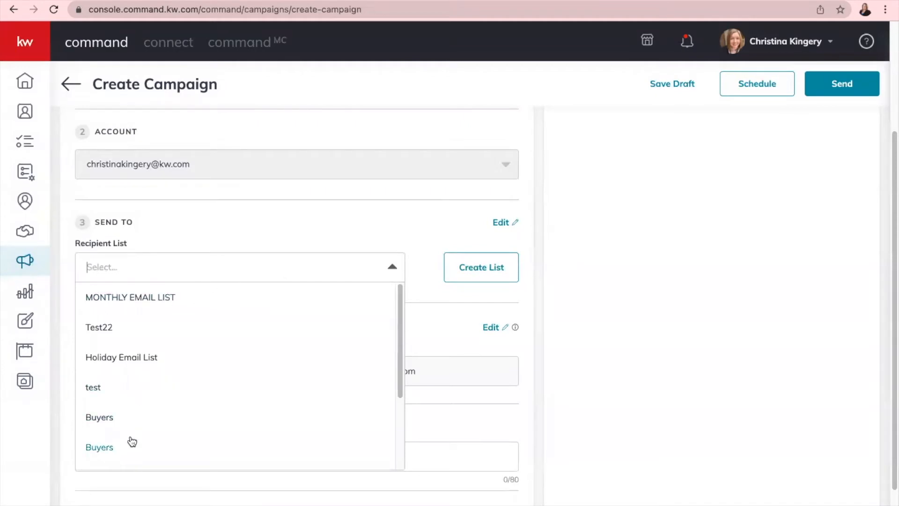
left_click(238, 247)
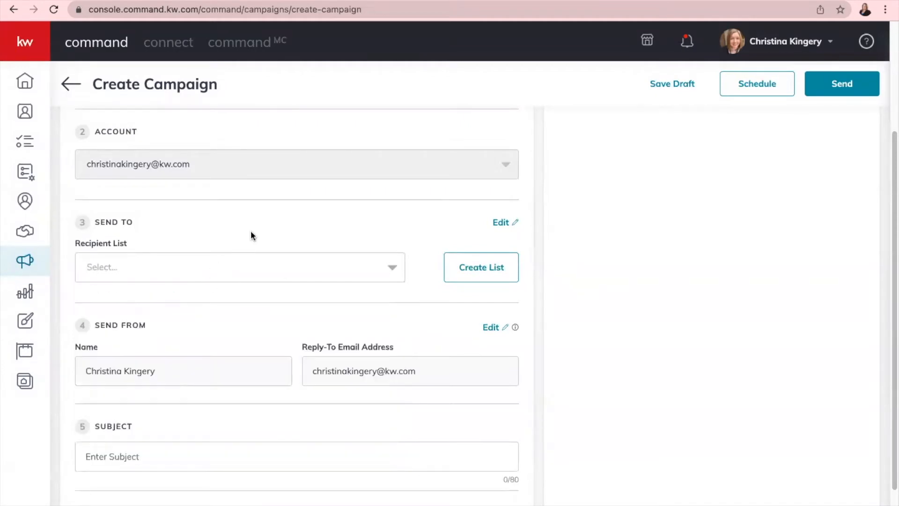
- Create a recipient list of the 'christmas card' tagged contacts named 'Christmas List'
left_click(490, 269)
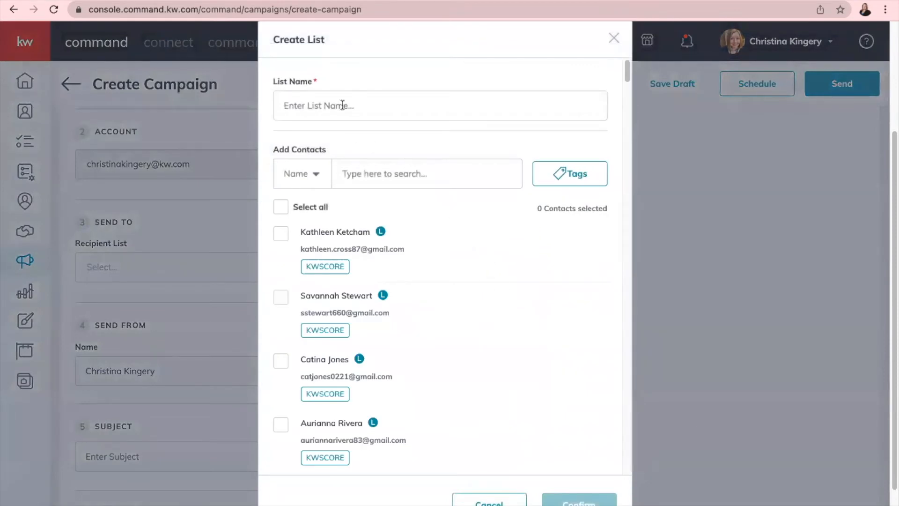
left_click(568, 183)
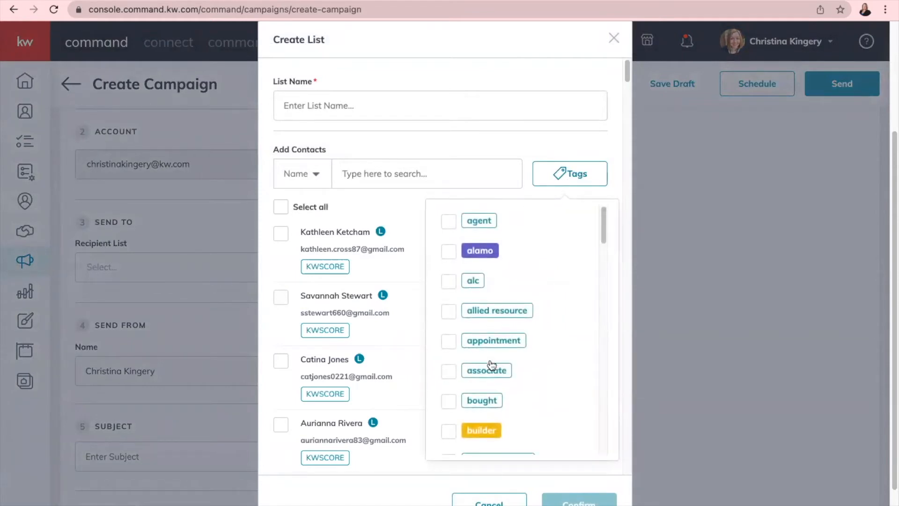
scroll(492, 366, "down", 4)
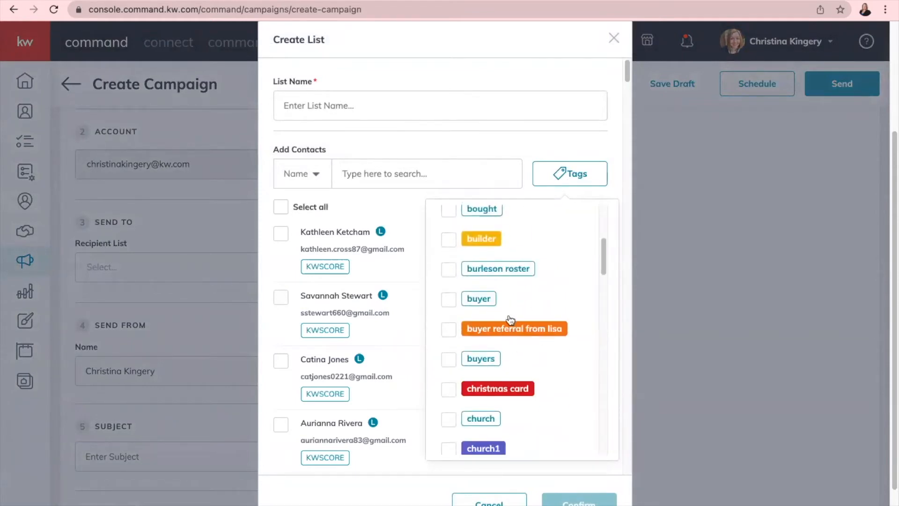
left_click(449, 391)
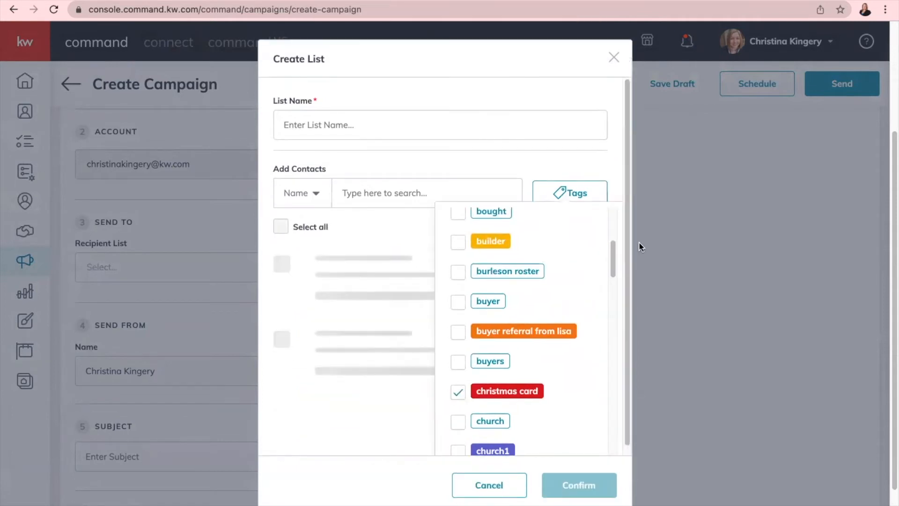
left_click(498, 157)
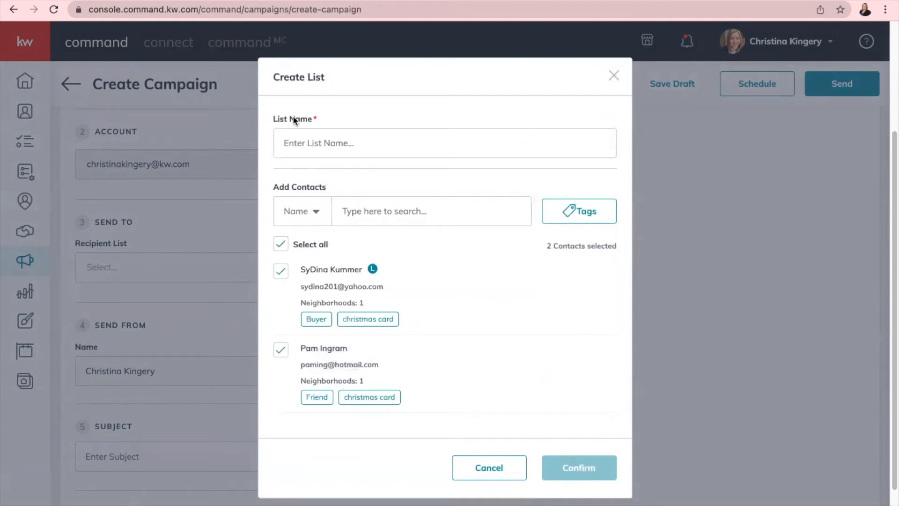
left_click(328, 139)
type("Chris")
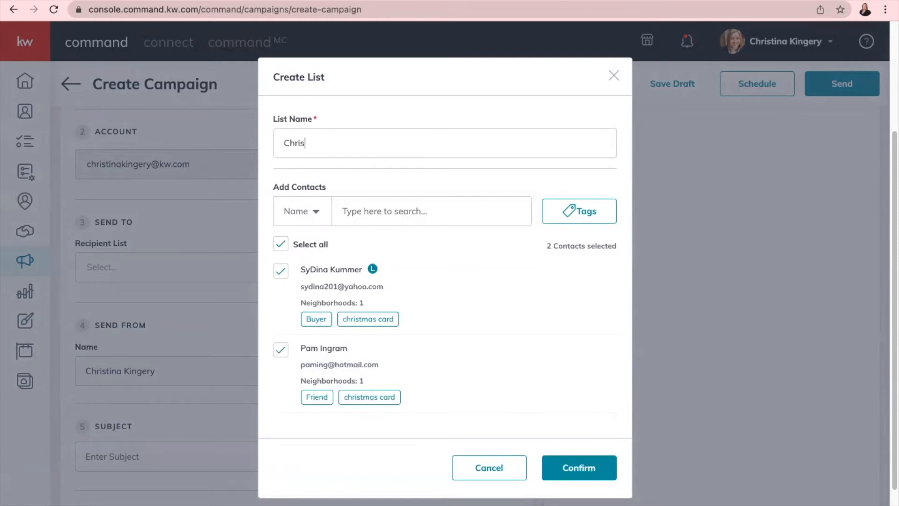
type("tmas List")
- Confirm Christmas List as the campaign's recipient list
left_click(579, 467)
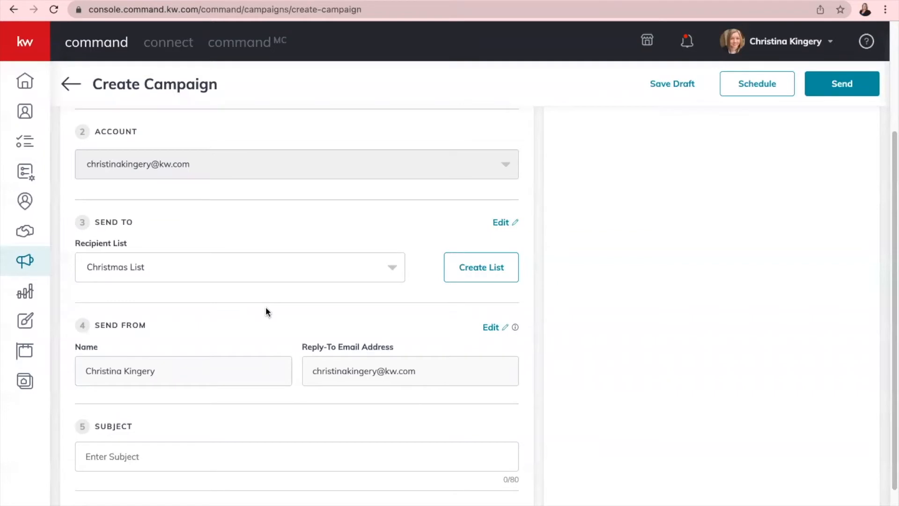
left_click(296, 266)
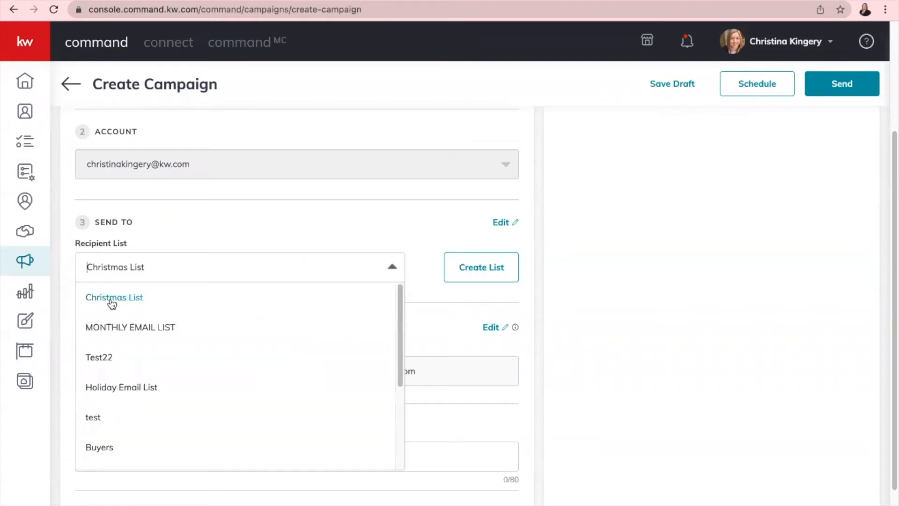
left_click(171, 229)
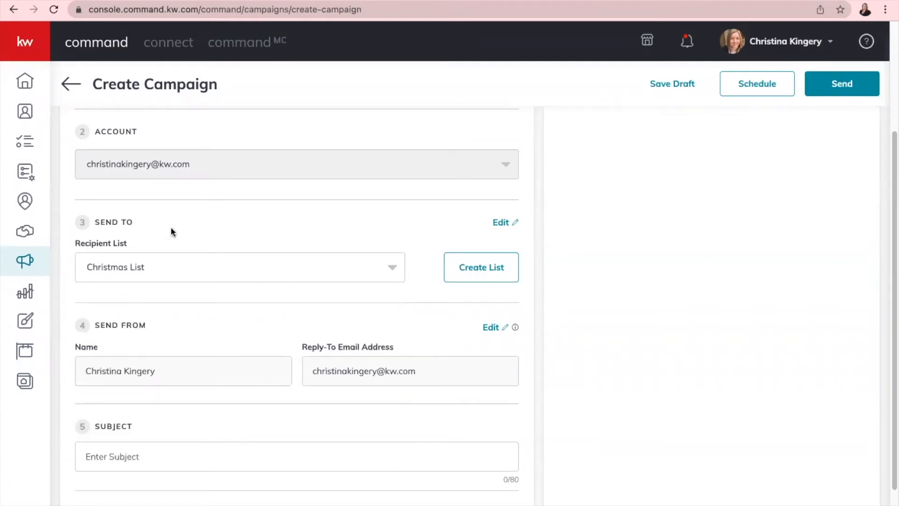
scroll(238, 297, "down", 2)
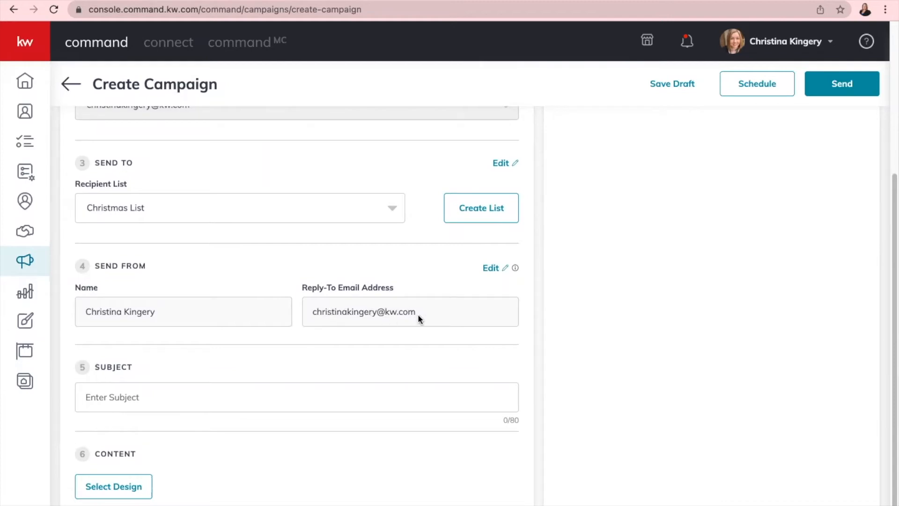
- Set the subject to 'Merry Christmas To You And Your Family!' and choose a content design
left_click(491, 268)
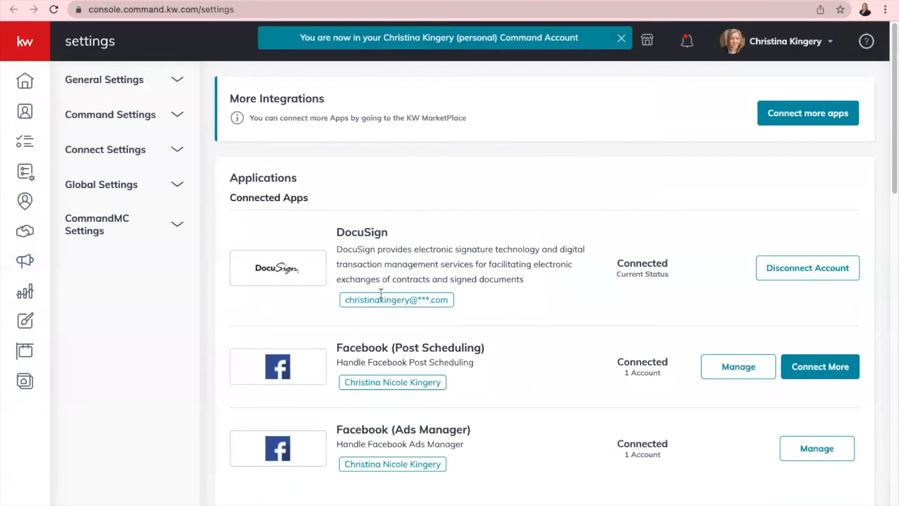
mouse_move(539, 17)
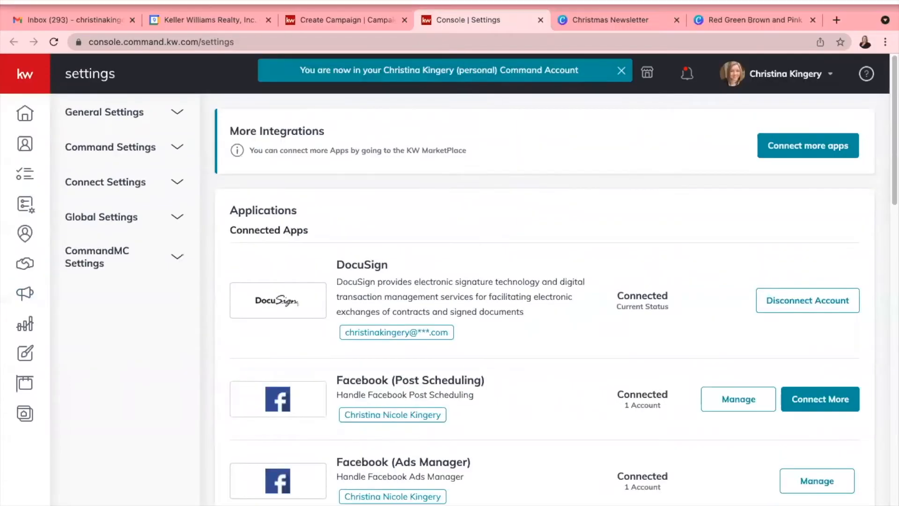
left_click(541, 20)
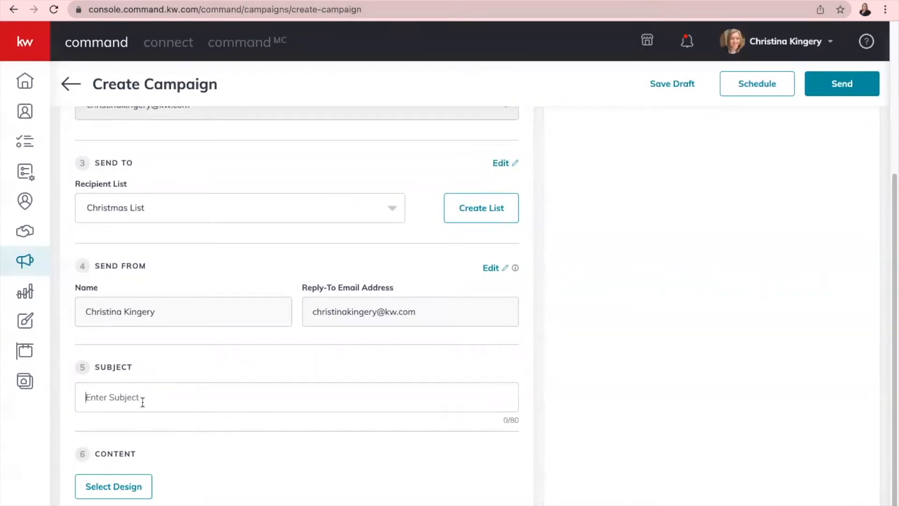
type("Merry Christmas To You And Your Family!")
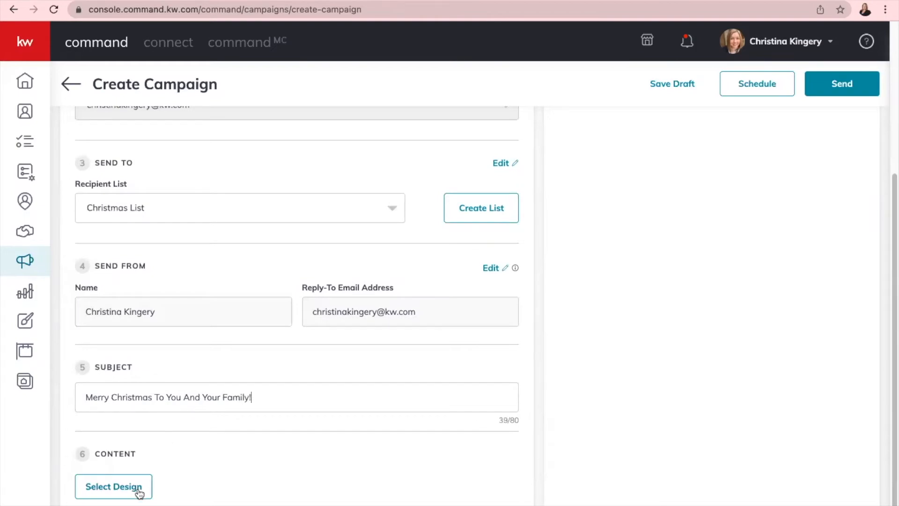
left_click(116, 488)
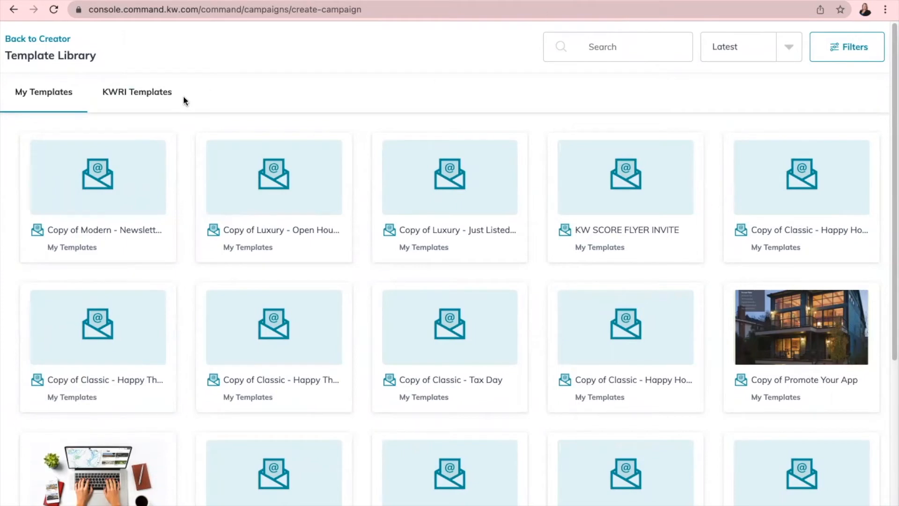
left_click(135, 92)
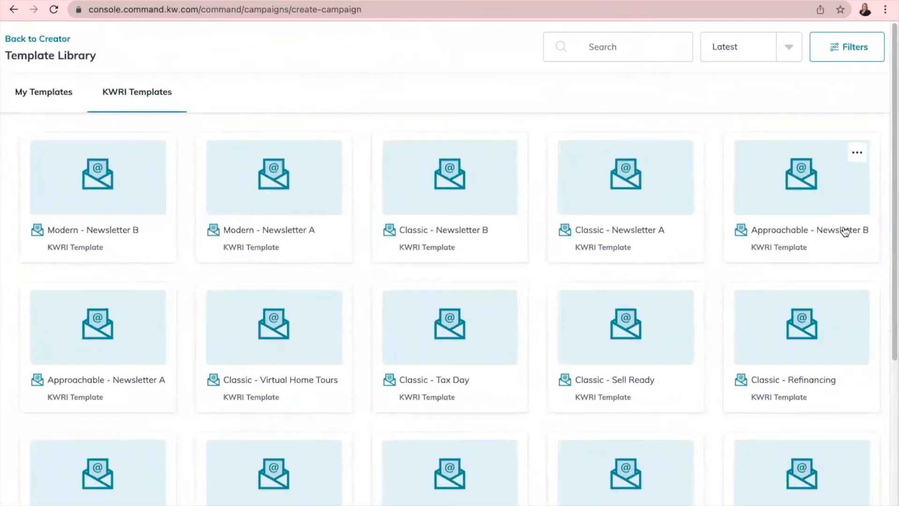
mouse_move(173, 217)
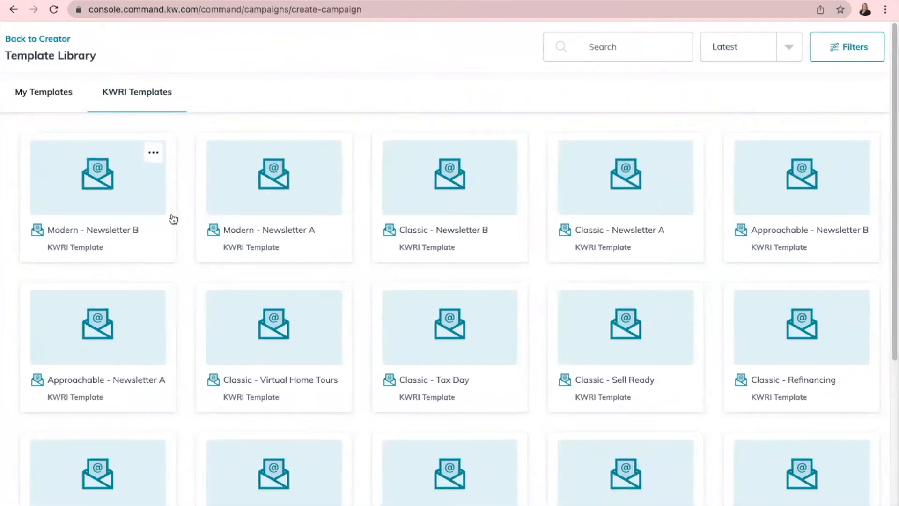
left_click(154, 157)
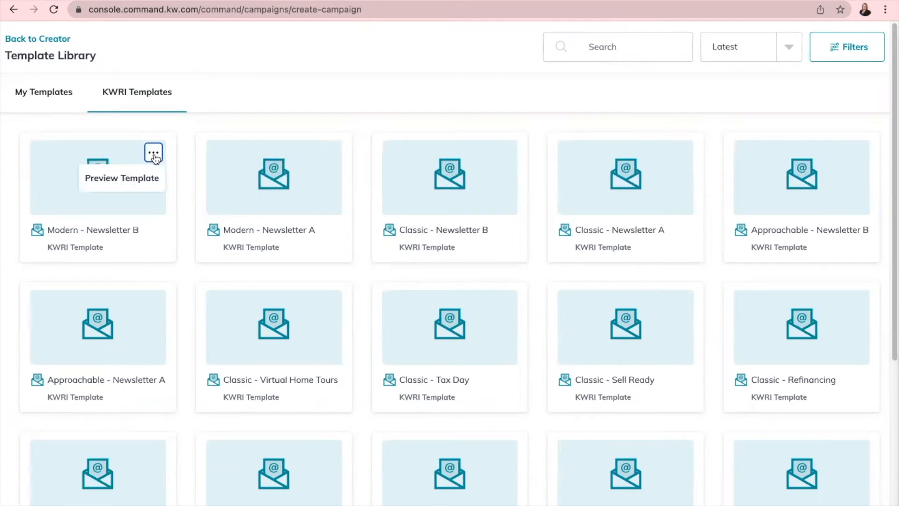
left_click(134, 177)
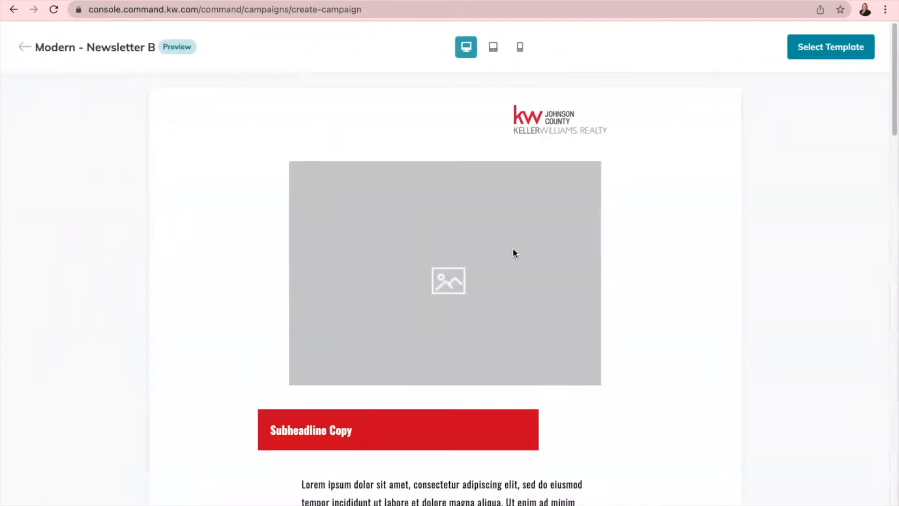
scroll(579, 363, "down", 20)
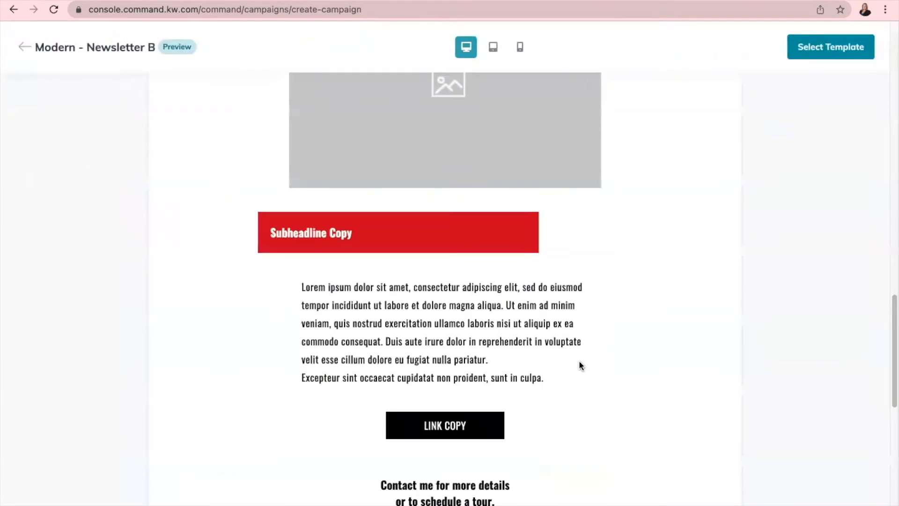
scroll(122, 91, "up", 10)
left_click(27, 50)
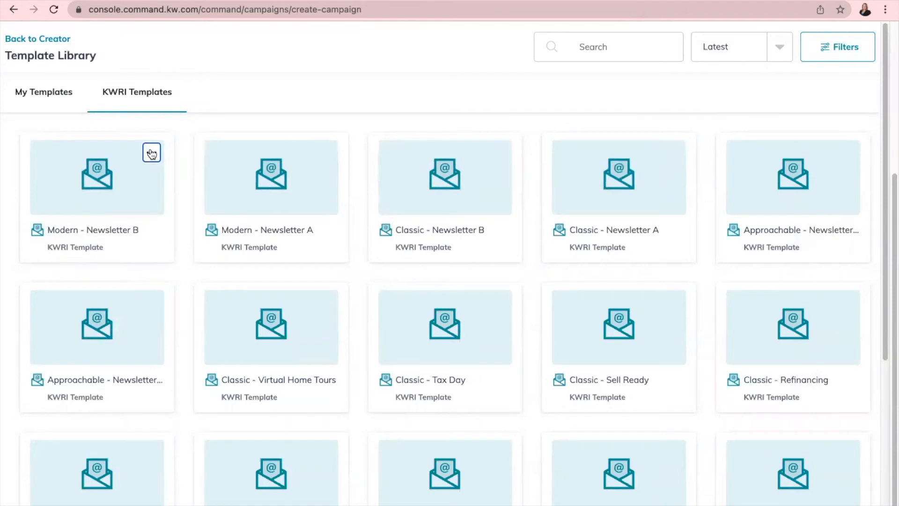
left_click(151, 153)
left_click(135, 179)
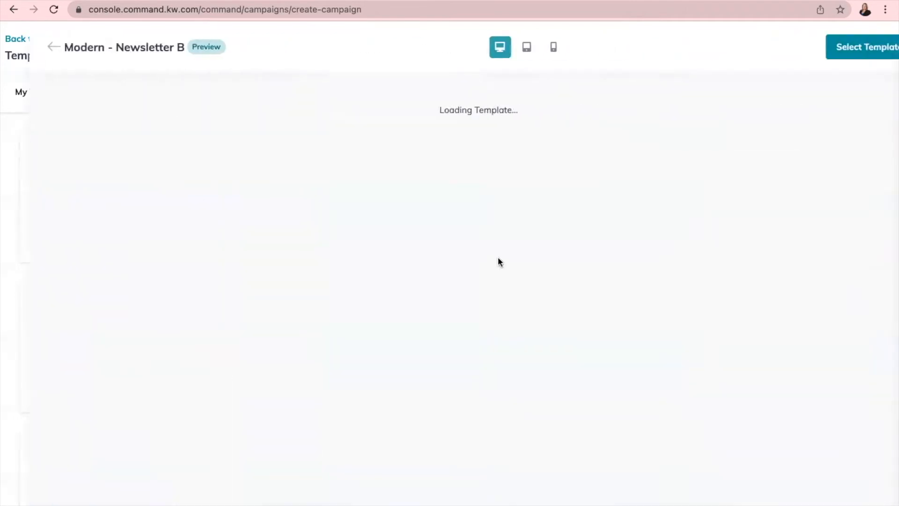
scroll(539, 265, "down", 8)
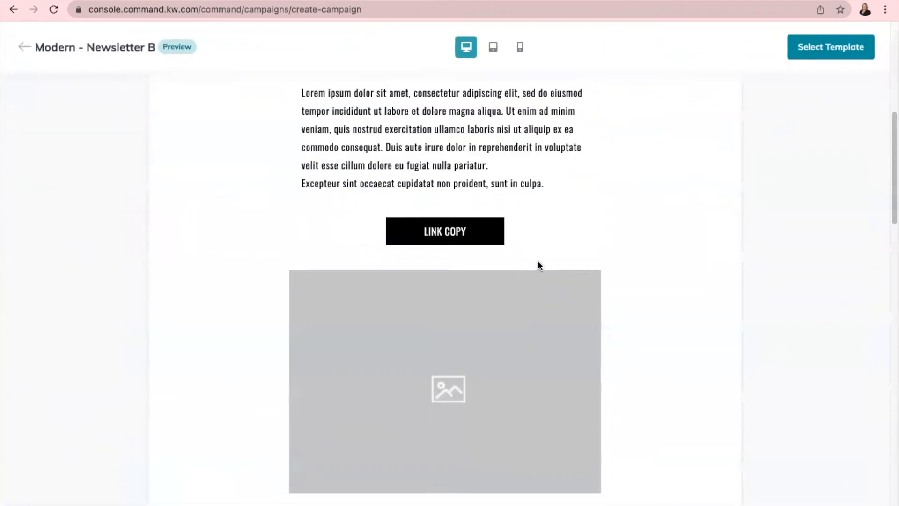
scroll(538, 261, "down", 10)
scroll(538, 261, "up", 15)
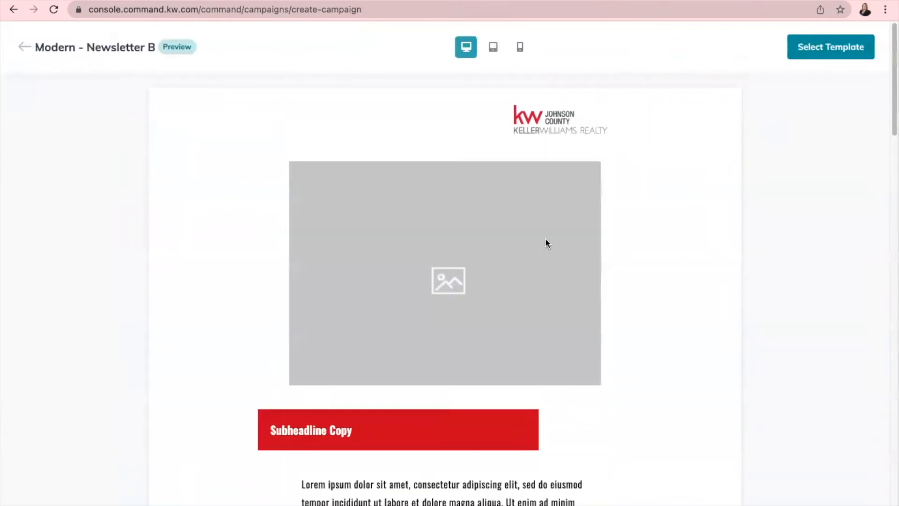
left_click(41, 37)
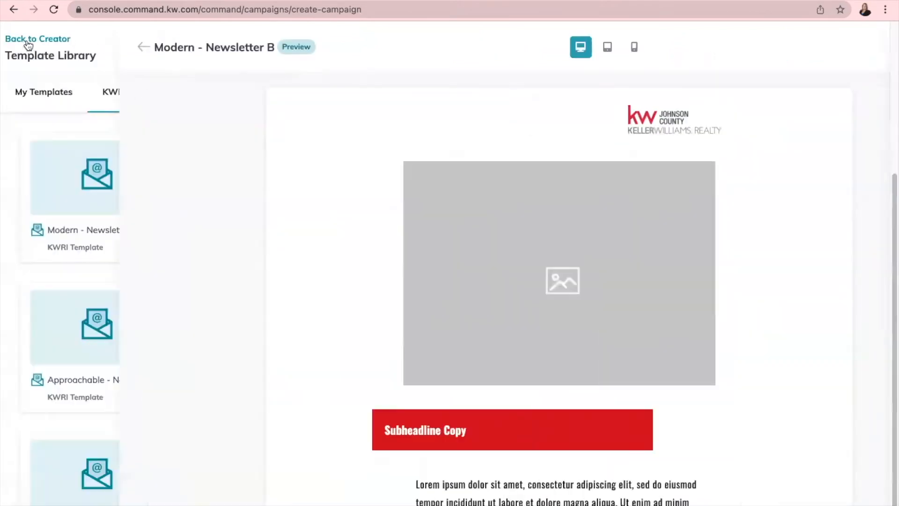
- Start a new email design from the Modern - Newsletter B template
left_click(96, 177)
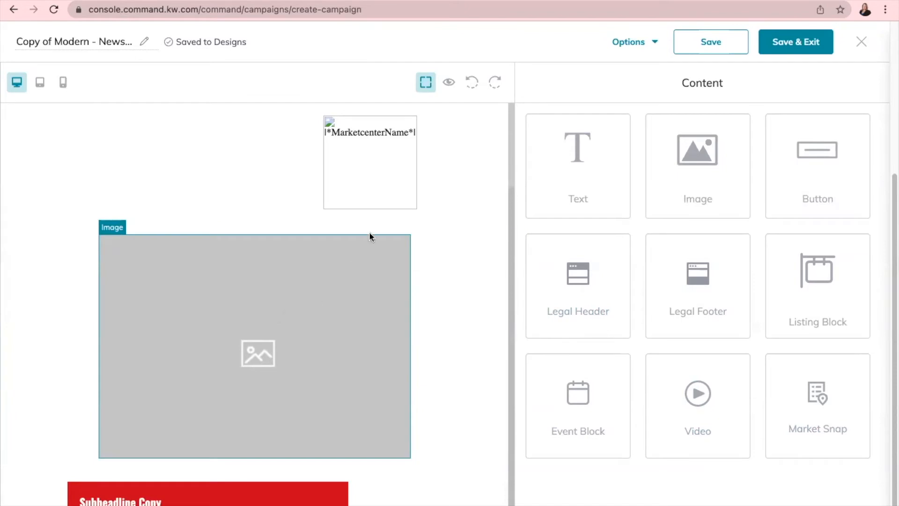
right_click(353, 161)
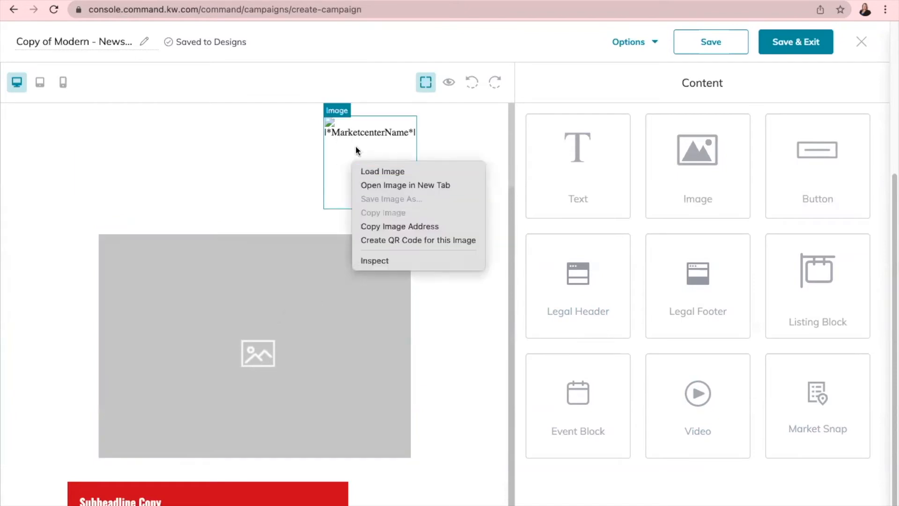
left_click(289, 159)
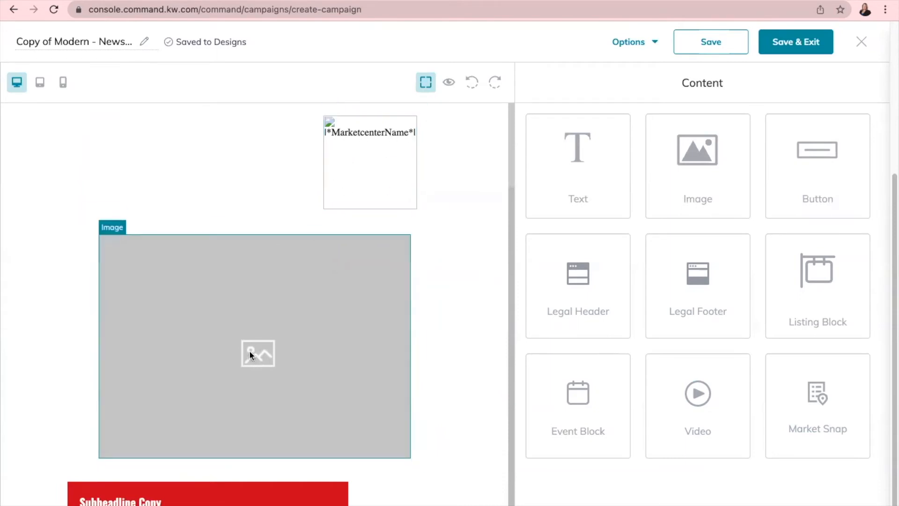
scroll(250, 354, "down", 1)
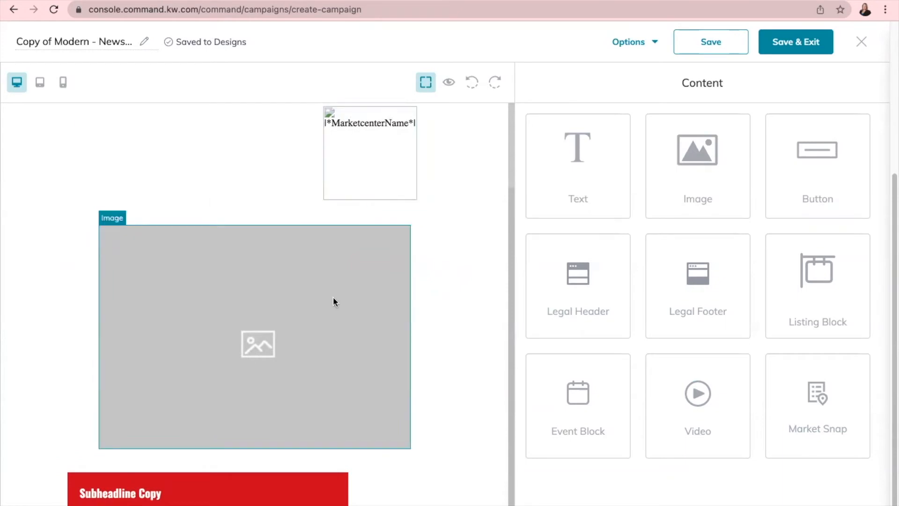
- Remove the first placeholder article's image, Subheadline Copy, Lorem ipsum text, Excepteur line and LINK COPY button
left_click(401, 218)
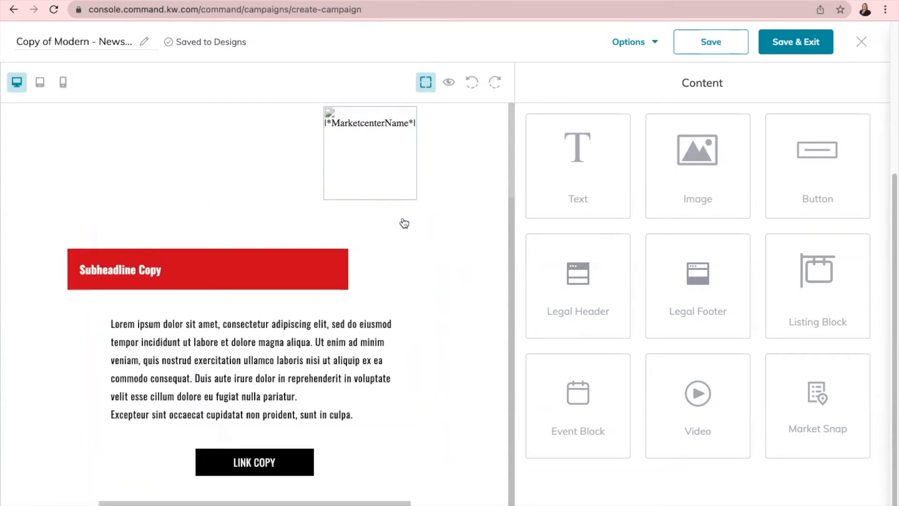
left_click(279, 259)
left_click(337, 242)
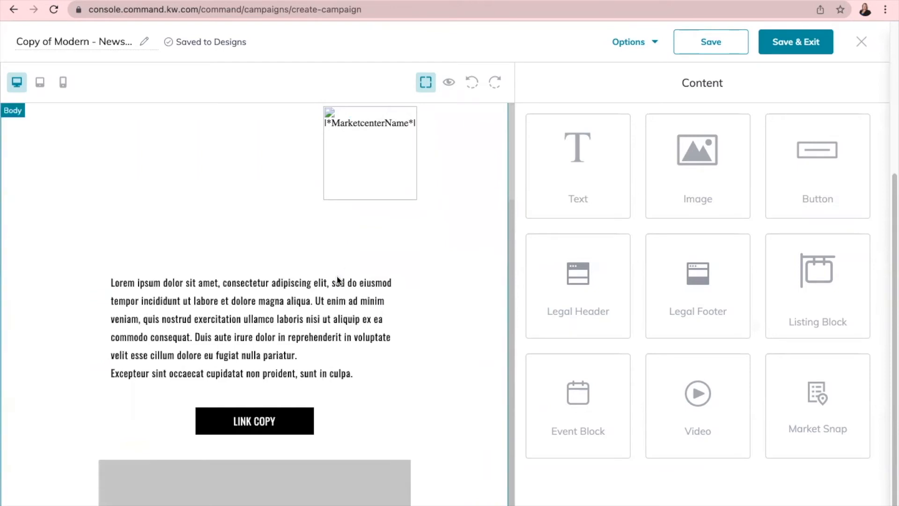
left_click(327, 300)
left_click(394, 266)
left_click(349, 246)
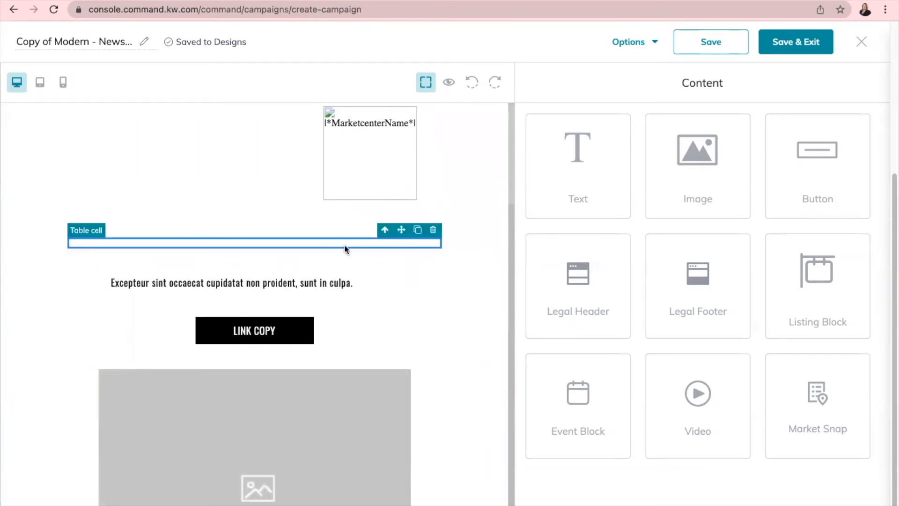
left_click(433, 230)
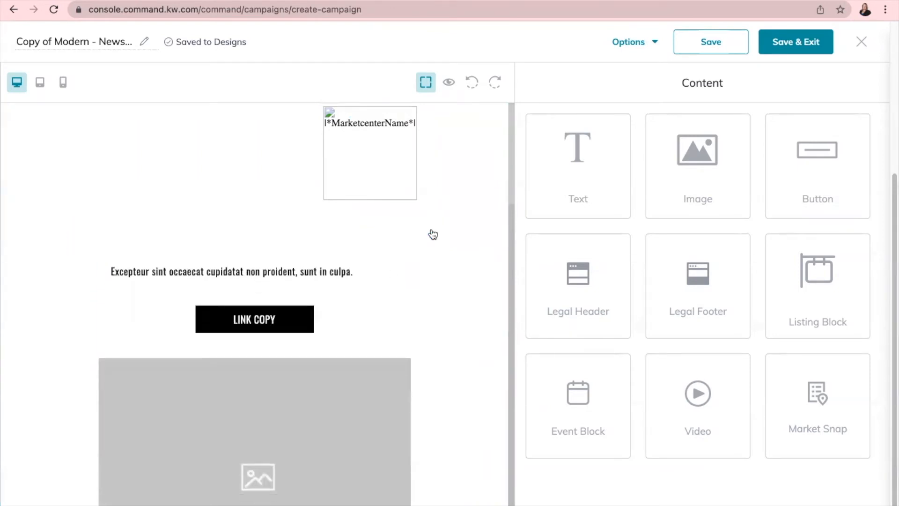
left_click(290, 273)
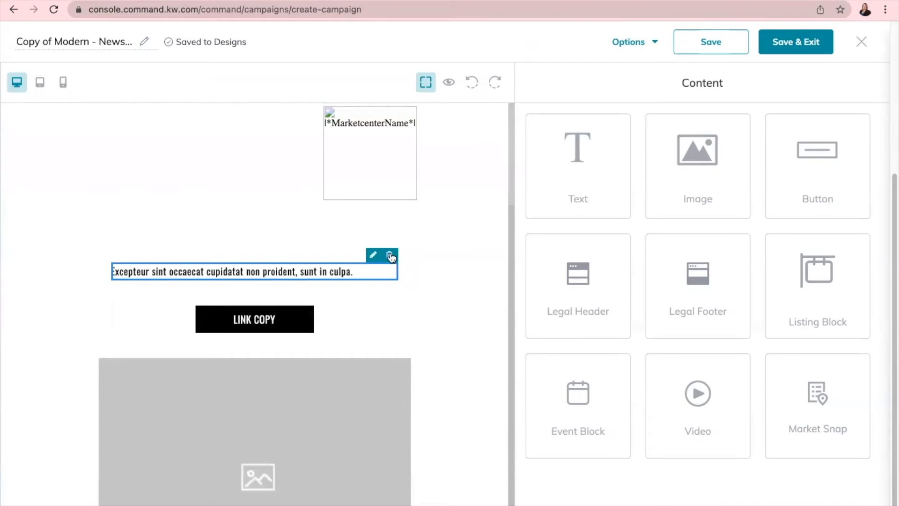
left_click(390, 255)
left_click(300, 297)
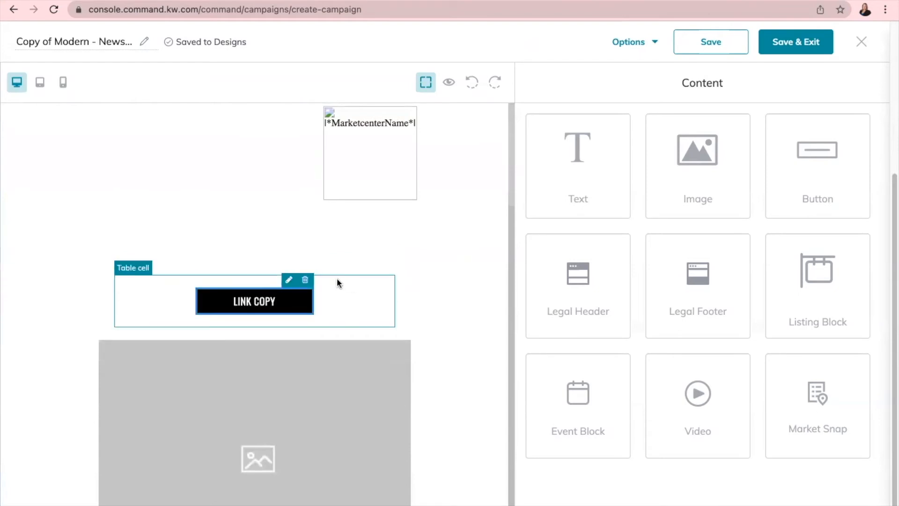
left_click(305, 282)
- Remove the second placeholder article's image, Subheadline Copy, Lorem ipsum paragraph, Excepteur line and LINK COPY button
left_click(297, 338)
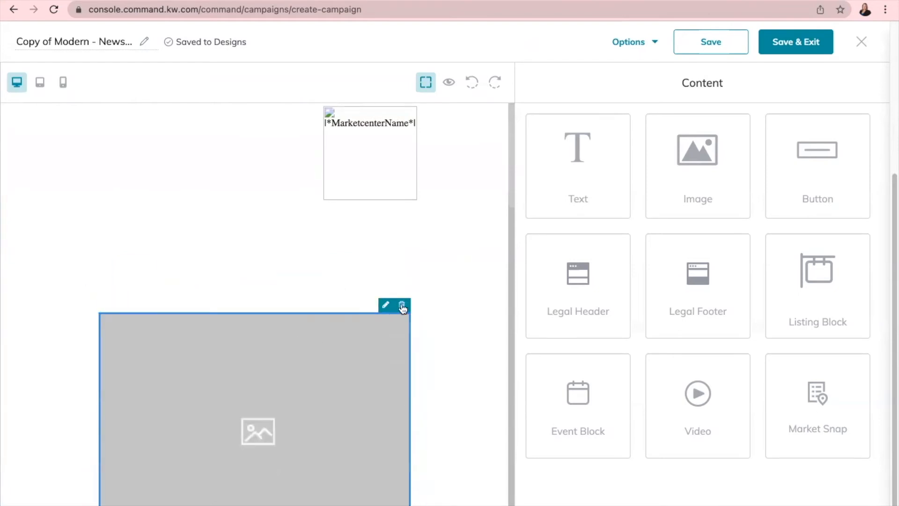
left_click(402, 308)
left_click(300, 347)
left_click(338, 325)
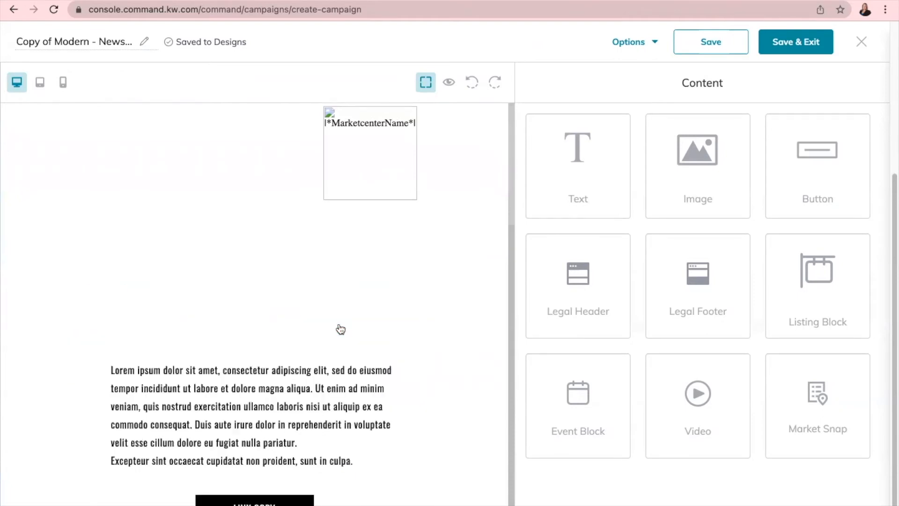
left_click(331, 382)
left_click(390, 355)
left_click(340, 371)
left_click(391, 352)
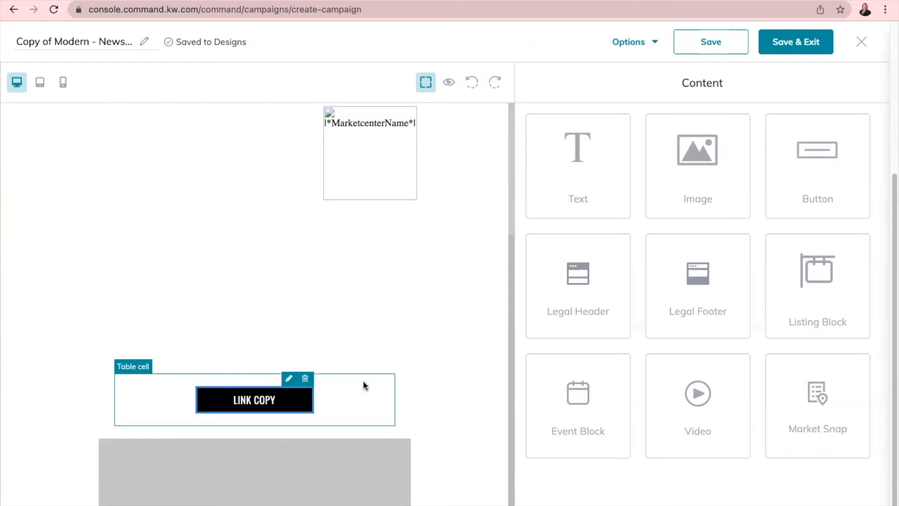
left_click(304, 396)
left_click(306, 379)
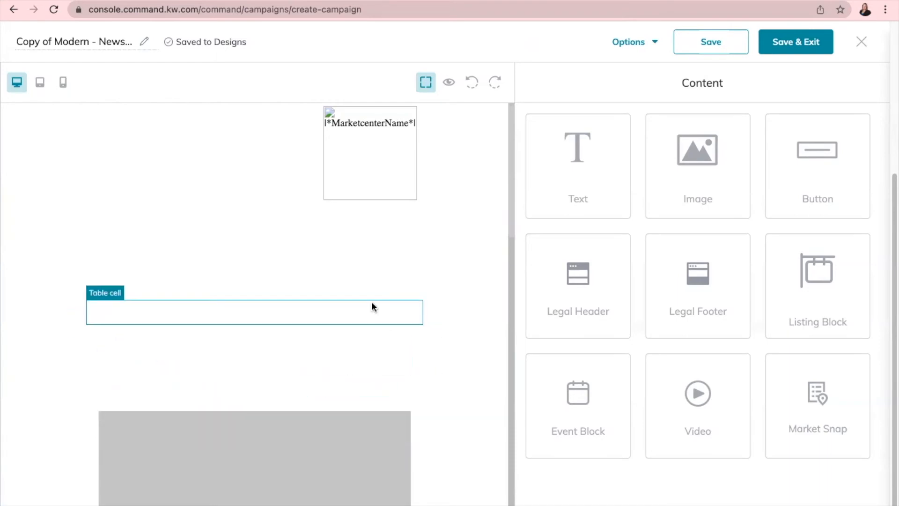
- Delete the contact-me text, LINK COPY button, Lorem ipsum paragraph and Excepteur line
scroll(314, 218, "down", 15)
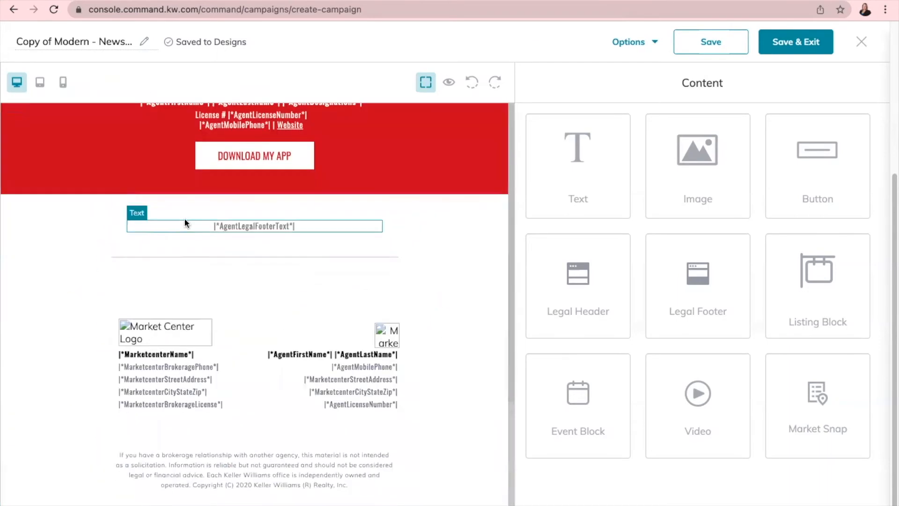
scroll(229, 295, "up", 6)
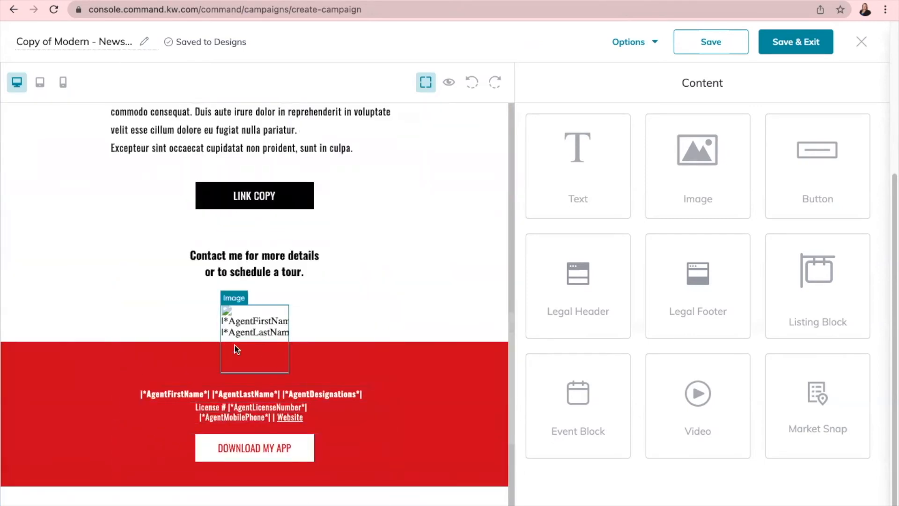
scroll(255, 340, "up", 2)
scroll(255, 341, "up", 1)
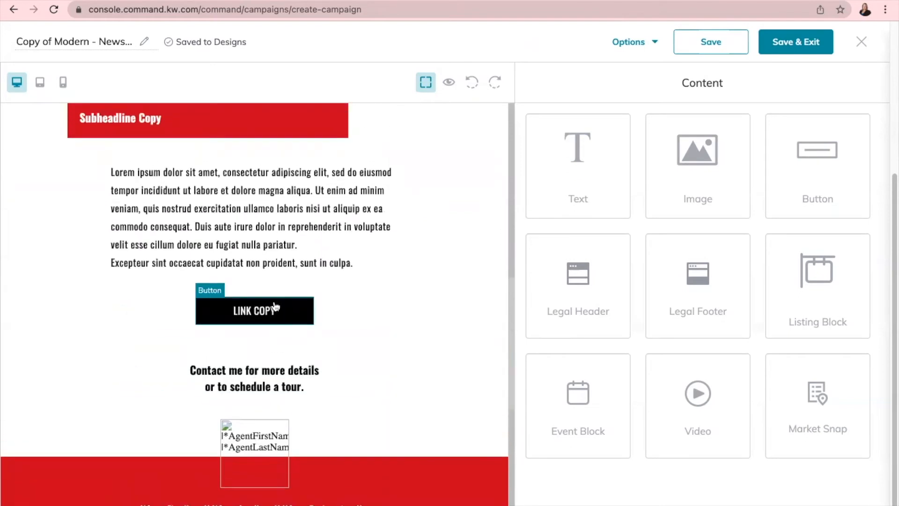
left_click(314, 372)
left_click(374, 354)
left_click(294, 312)
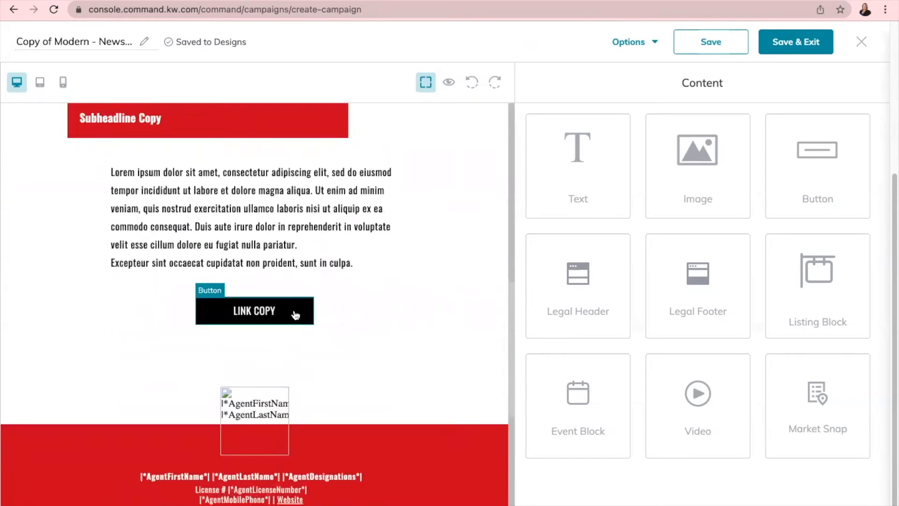
left_click(306, 291)
left_click(286, 220)
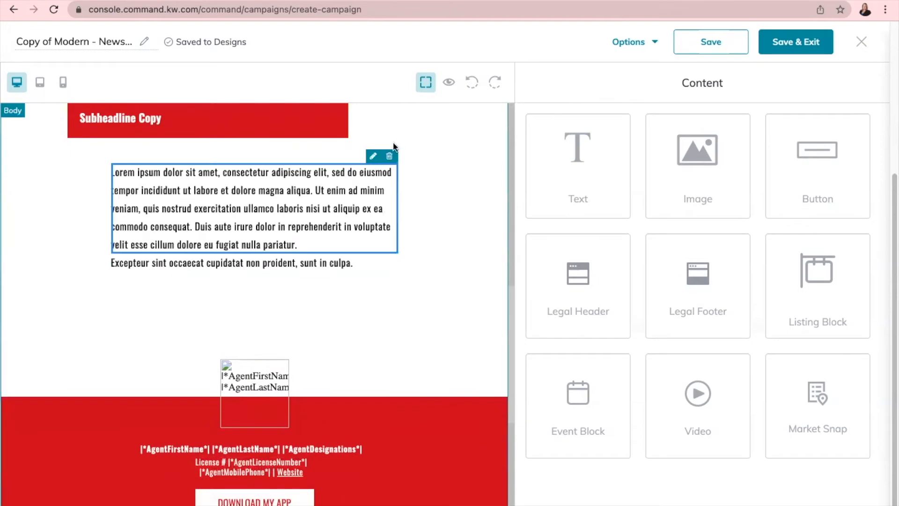
left_click(389, 153)
left_click(335, 173)
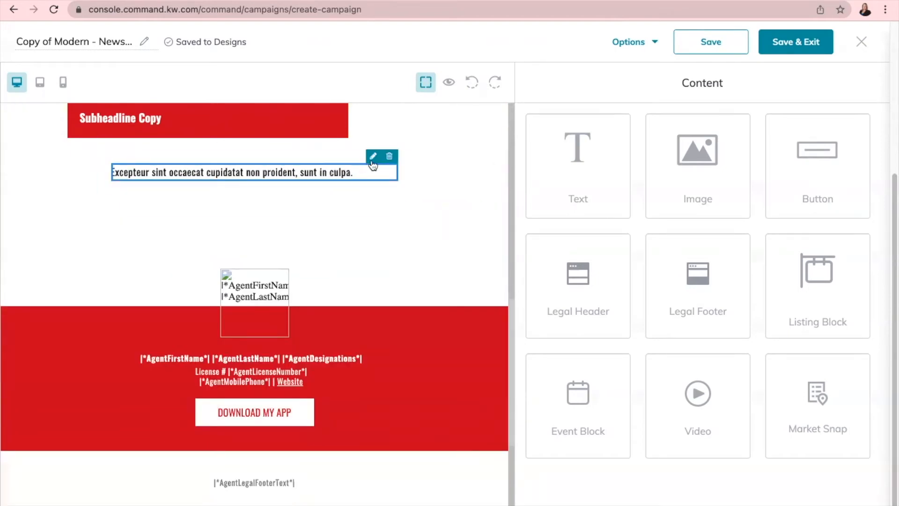
left_click(388, 164)
- Clear the remaining Subheadline Copy, grey placeholder image, empty blocks and empty red bar
scroll(294, 175, "up", 5)
left_click(281, 353)
left_click(310, 341)
left_click(400, 249)
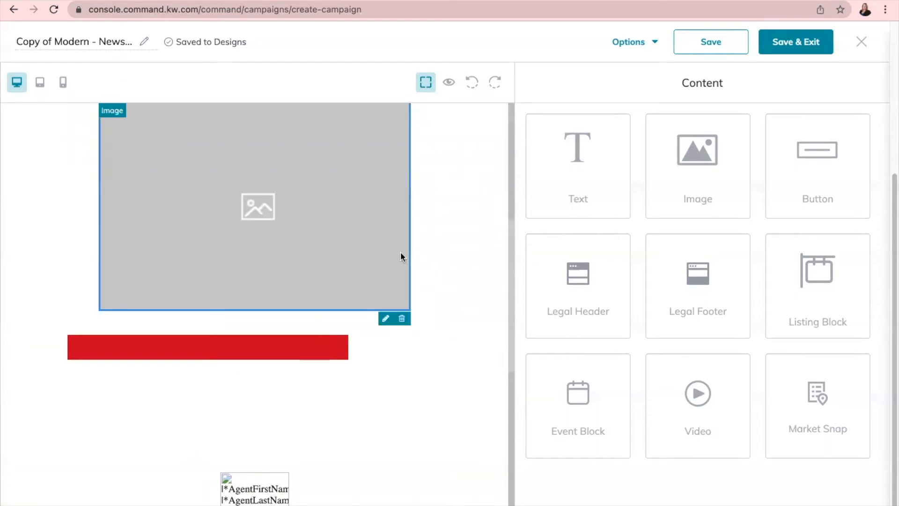
left_click(401, 315)
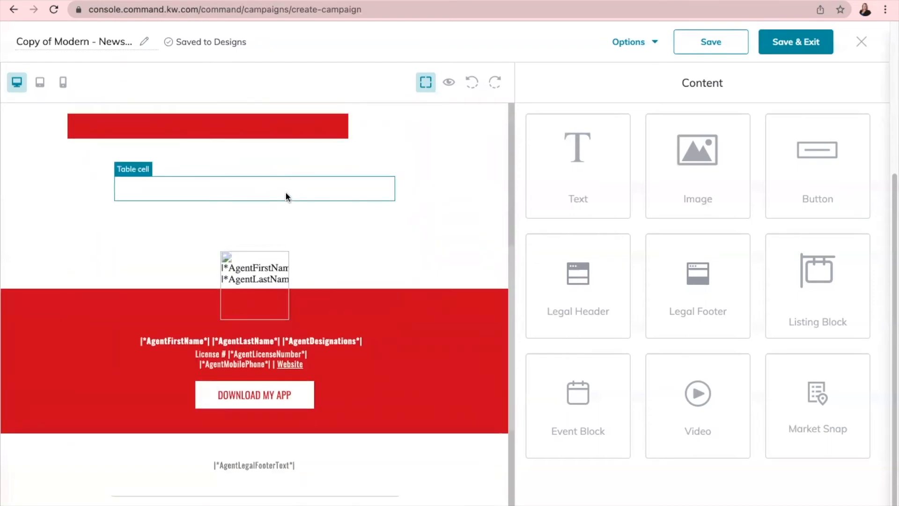
left_click(286, 193)
scroll(341, 191, "up", 1)
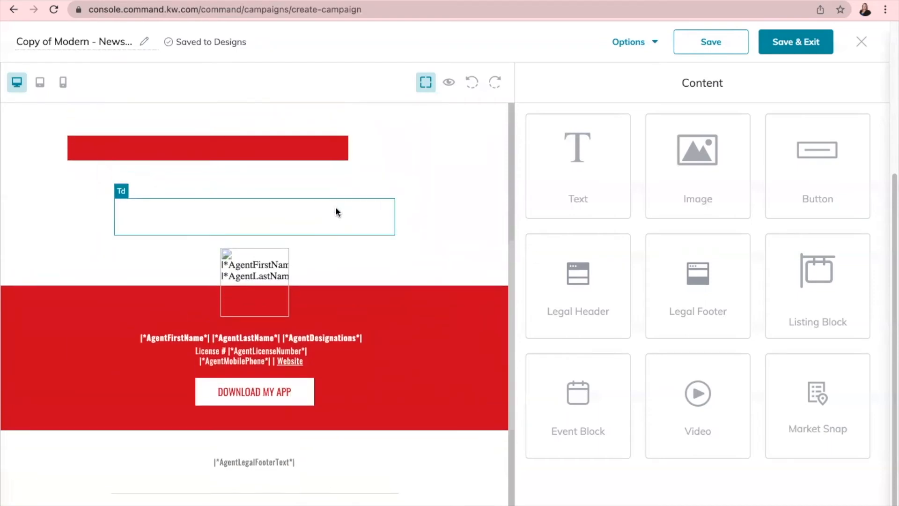
left_click(381, 191)
left_click(289, 180)
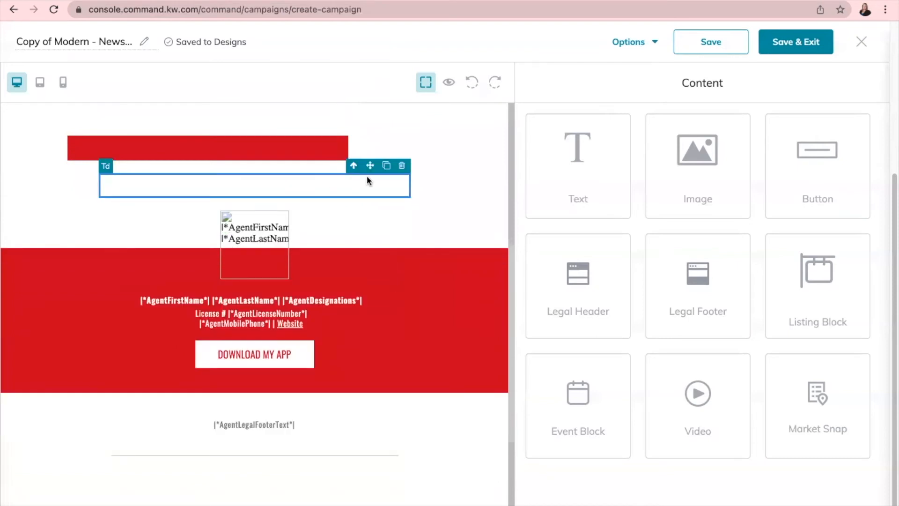
left_click(398, 166)
left_click(281, 153)
left_click(340, 131)
scroll(322, 221, "up", 6)
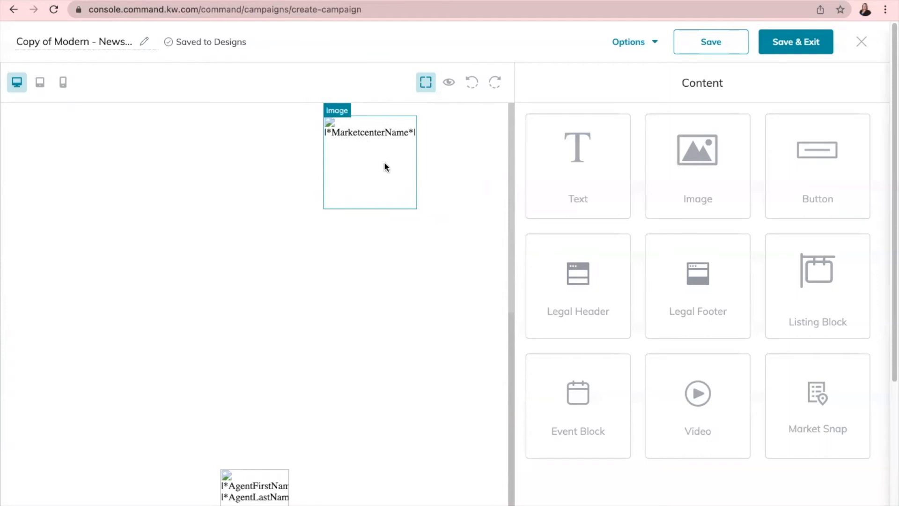
scroll(387, 206, "down", 7)
scroll(311, 187, "up", 4)
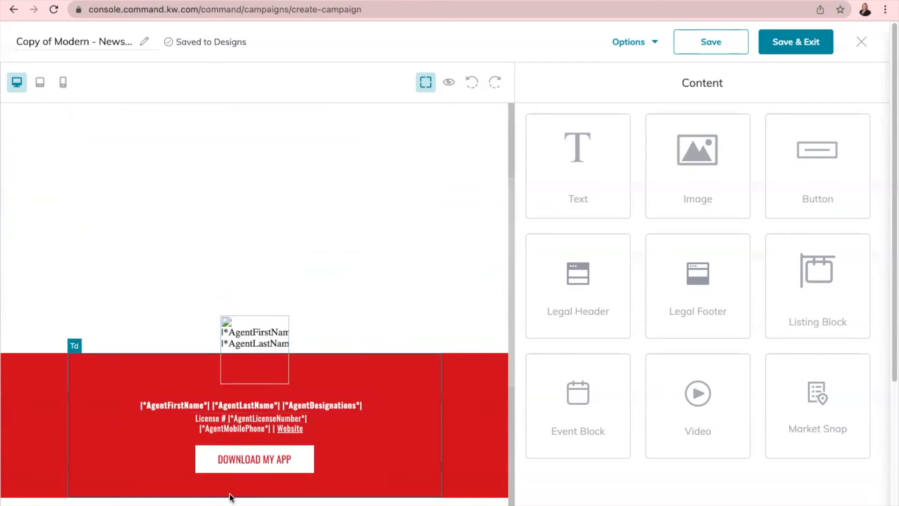
scroll(296, 327, "down", 7)
scroll(304, 337, "up", 10)
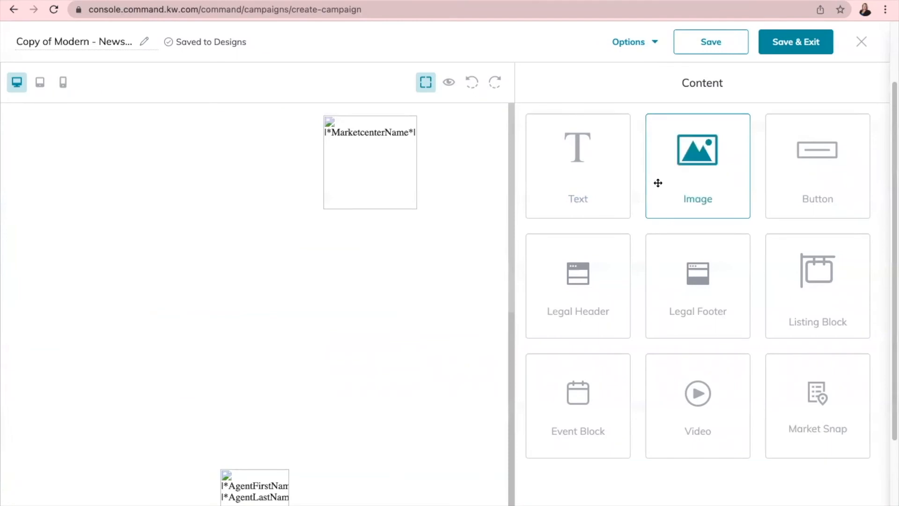
- Add an image block below the header, upload 1.png and 2.png, and insert the Merry Christmas image
left_click_drag(677, 176, 249, 252)
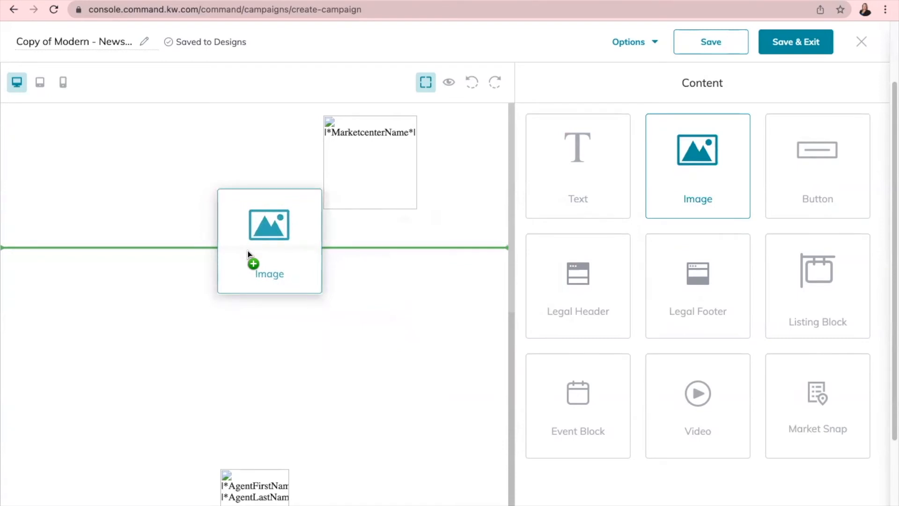
mouse_move(248, 253)
left_mouse_down()
mouse_move(251, 312)
mouse_move(257, 251)
left_mouse_up()
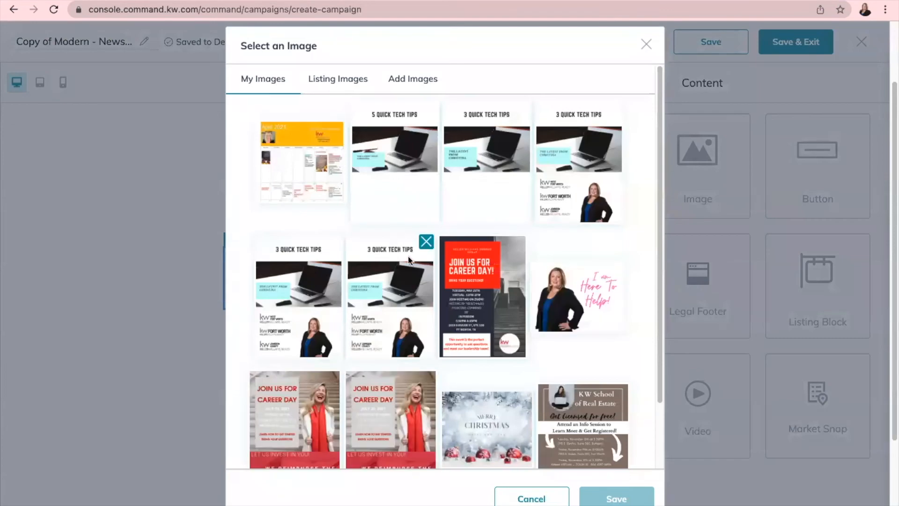
left_click(404, 79)
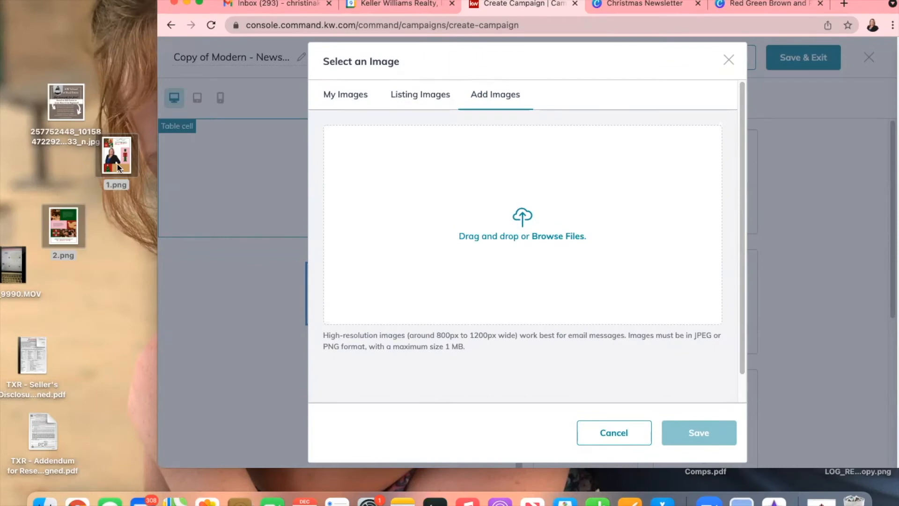
left_click_drag(117, 166, 538, 214)
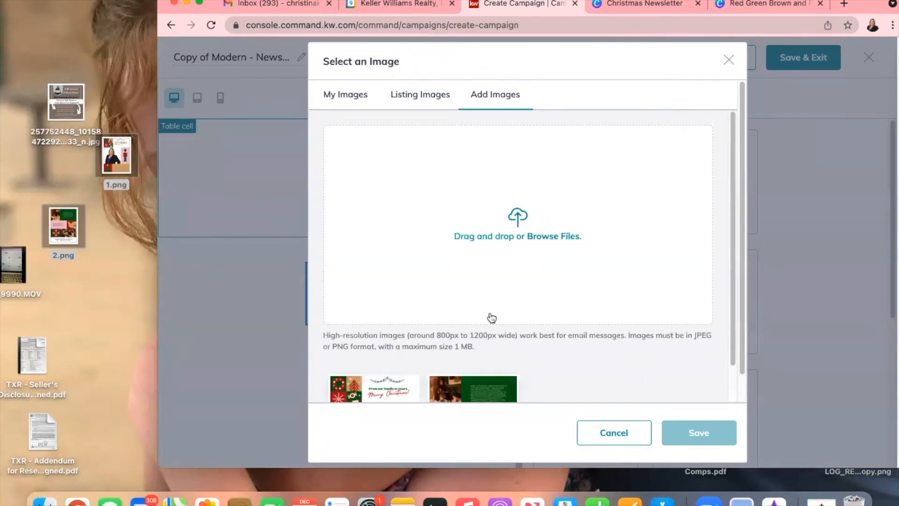
scroll(436, 320, "down", 3)
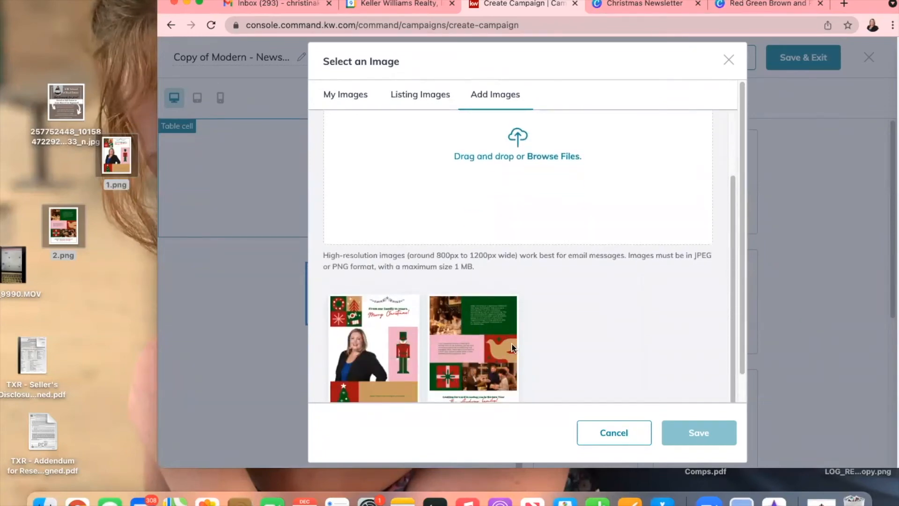
left_click(398, 338)
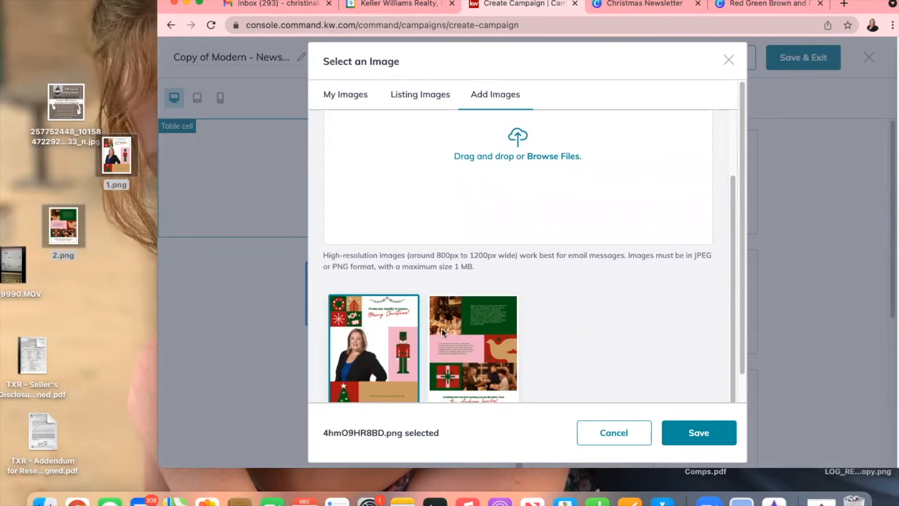
left_click(698, 434)
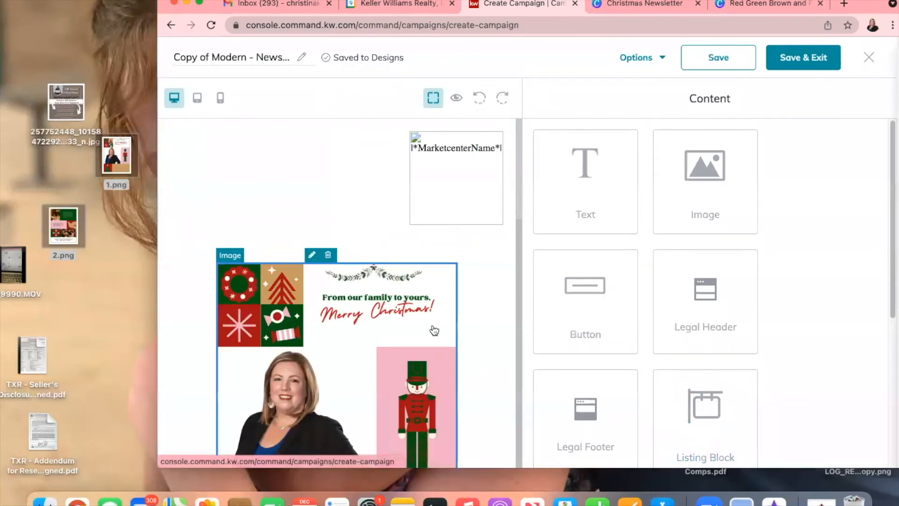
scroll(434, 331, "down", 7)
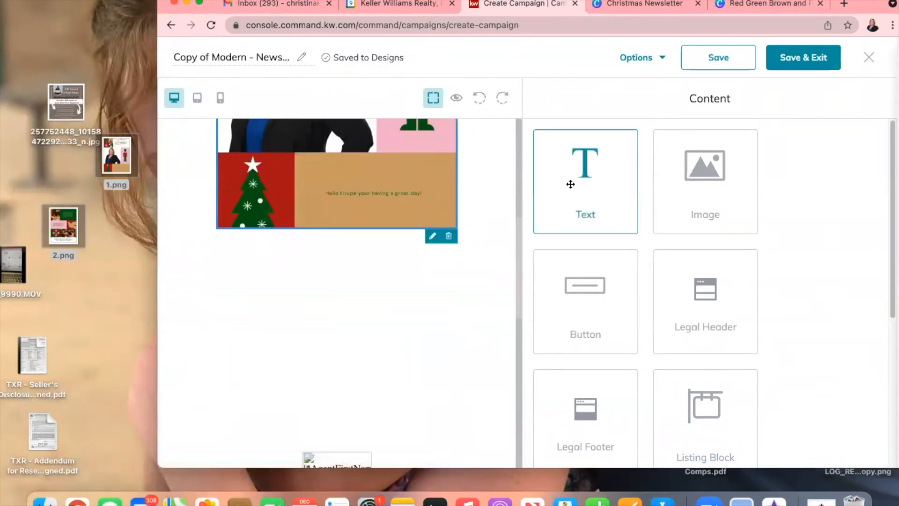
- Add a second image block below the first one holding the saved Christmas collage image
left_click_drag(668, 211, 369, 246)
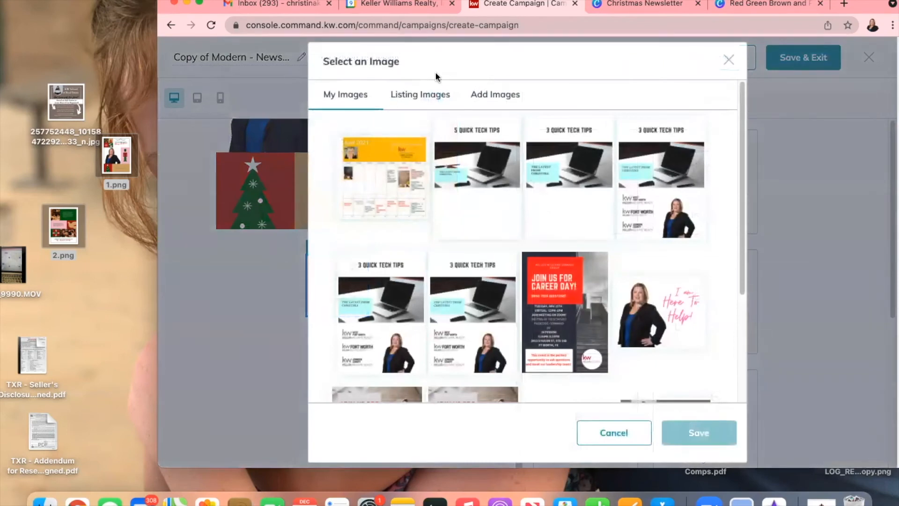
left_click(497, 95)
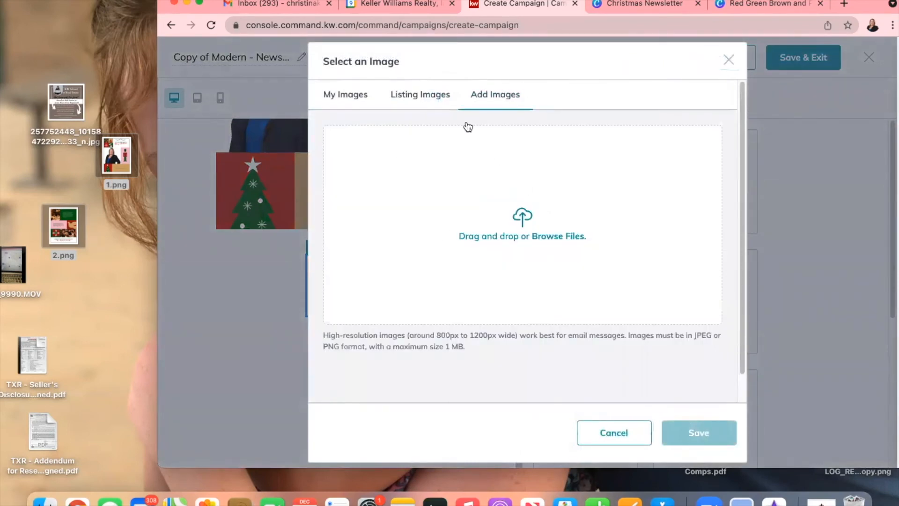
left_click(360, 96)
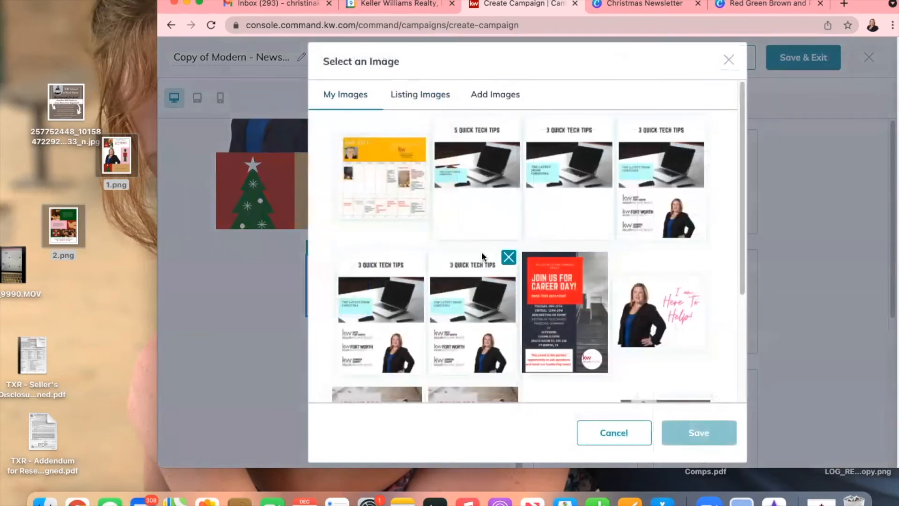
scroll(482, 252, "down", 4)
left_click(523, 376)
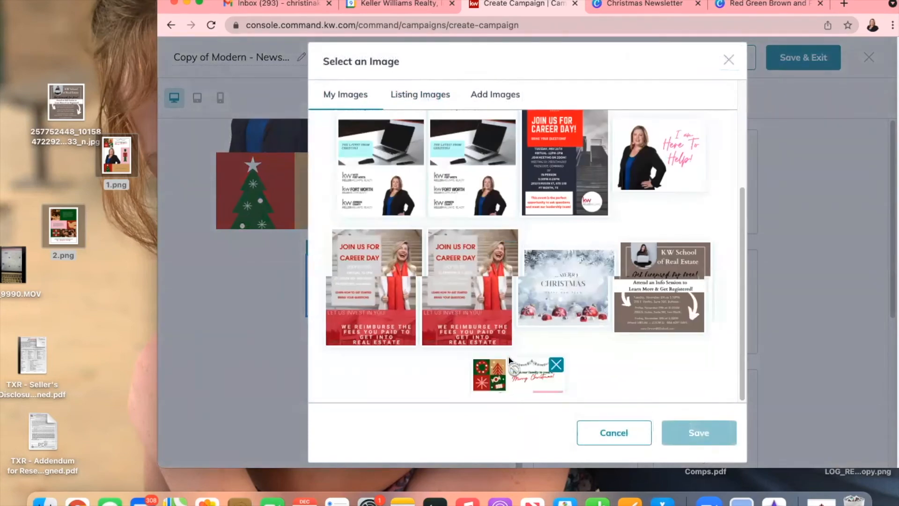
scroll(482, 288, "down", 3)
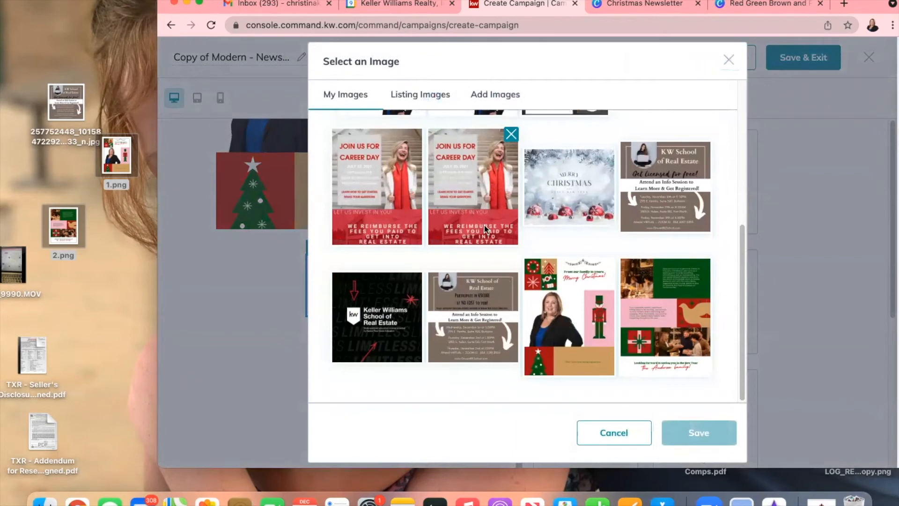
left_click(665, 316)
left_click(695, 430)
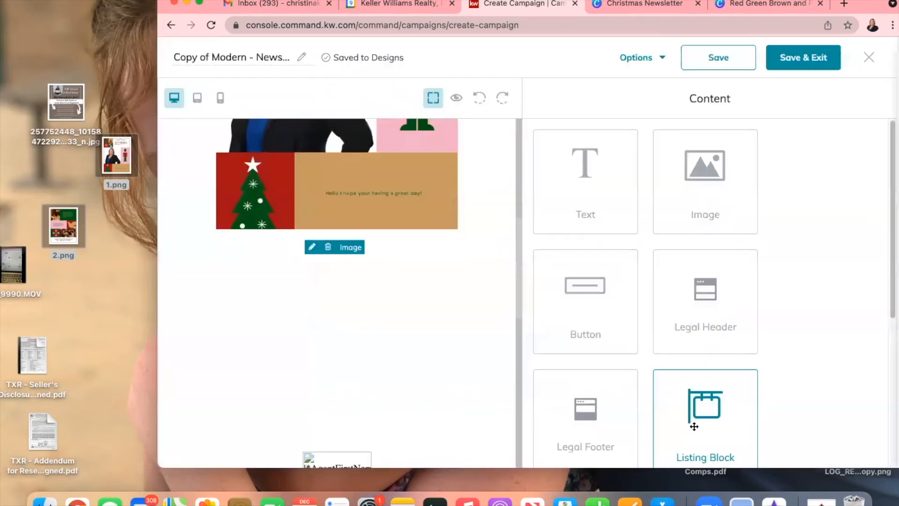
scroll(410, 287, "down", 10)
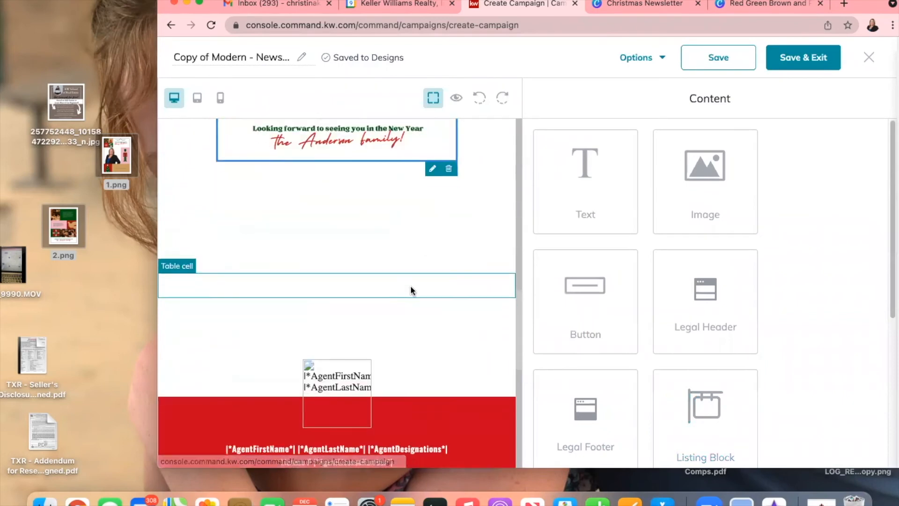
- Delete the empty rows below the sign-off image
scroll(412, 285, "up", 10)
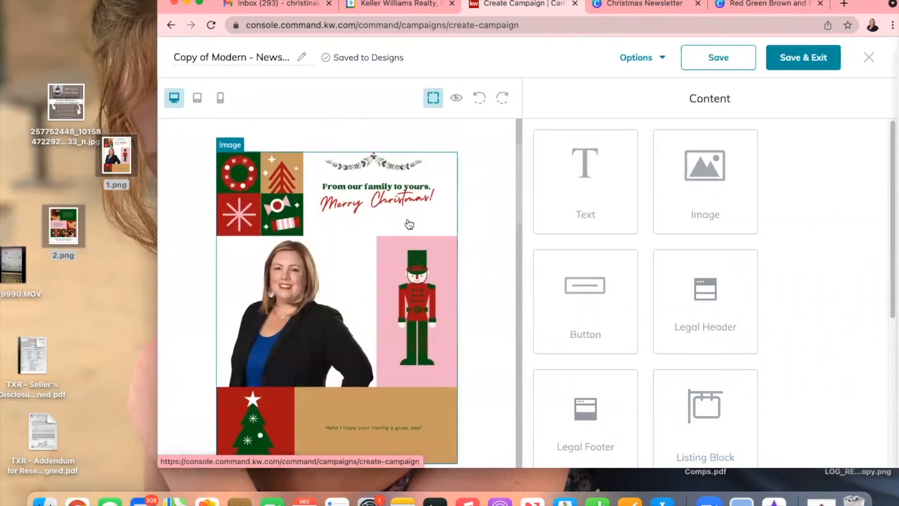
scroll(409, 222, "down", 1)
scroll(409, 224, "down", 10)
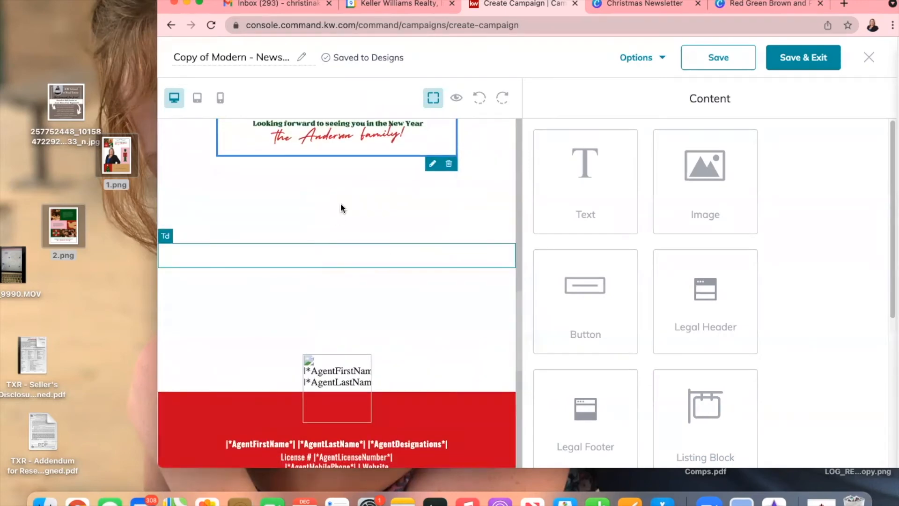
left_click(423, 215)
left_click(506, 187)
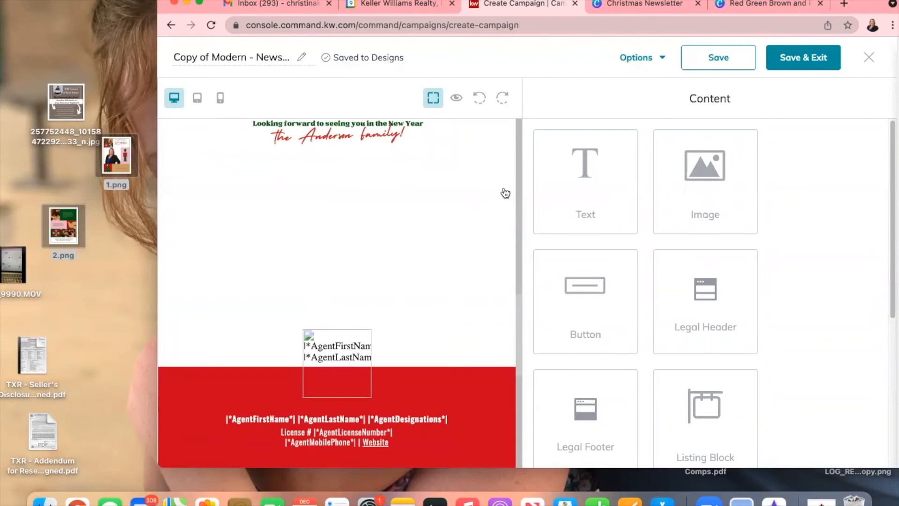
left_click(386, 202)
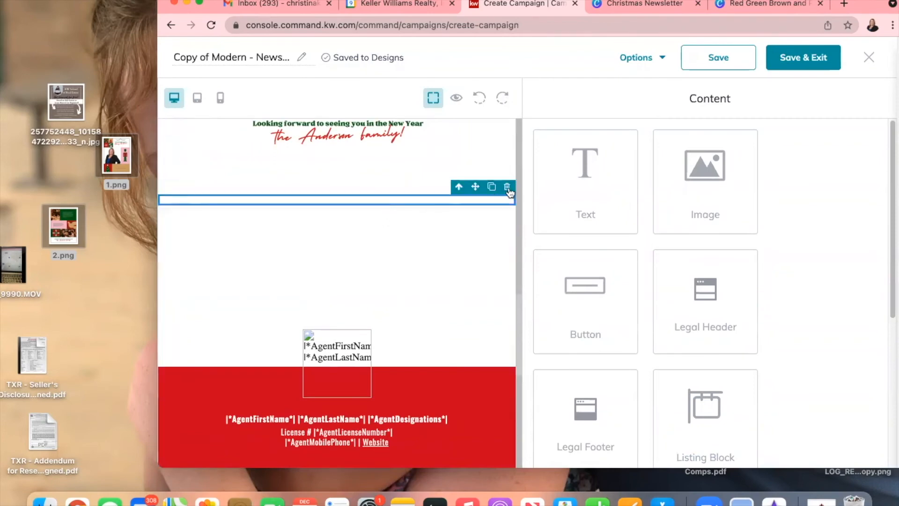
left_click(507, 186)
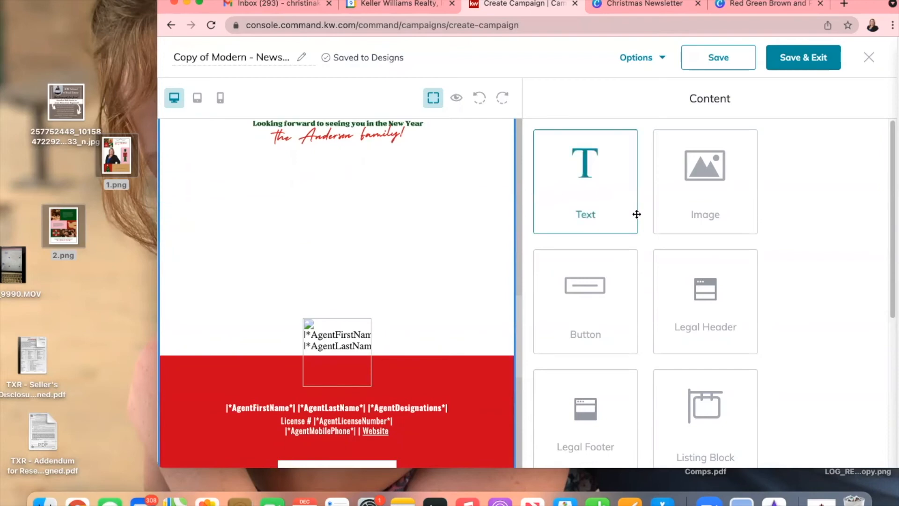
- Place a video block under the sign-off image and open its settings
scroll(700, 285, "down", 5)
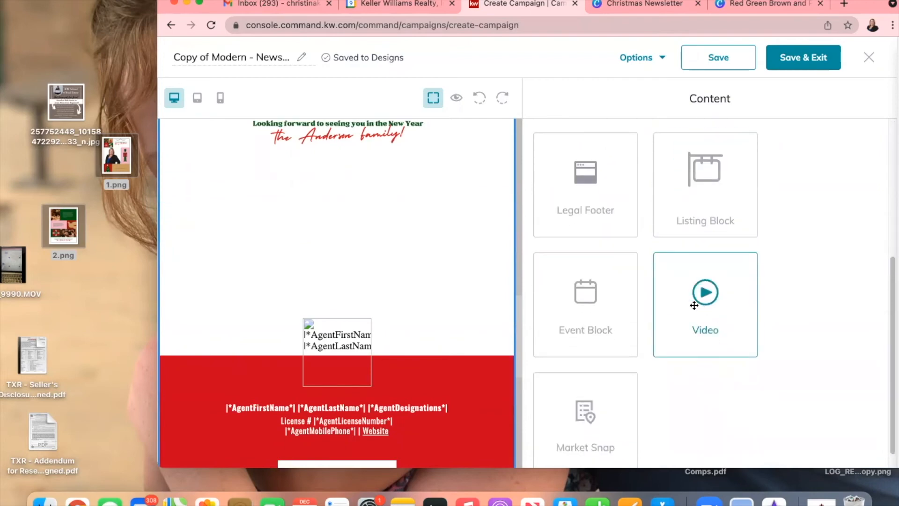
left_click_drag(703, 299, 322, 204)
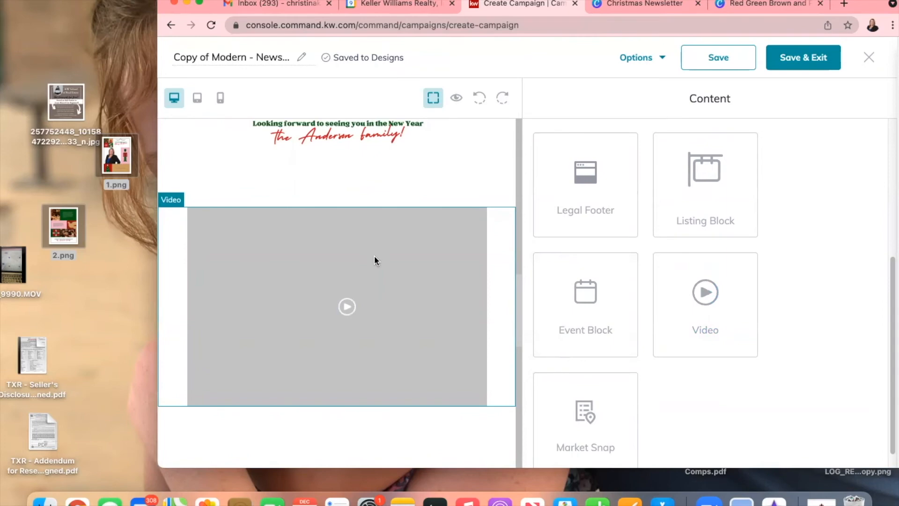
scroll(391, 288, "down", 10)
scroll(391, 288, "up", 16)
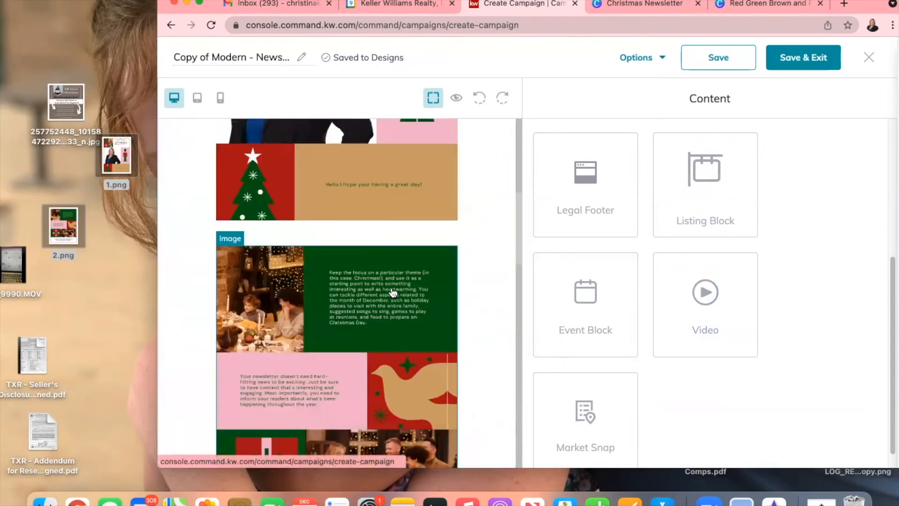
scroll(396, 292, "down", 8)
scroll(394, 286, "up", 10)
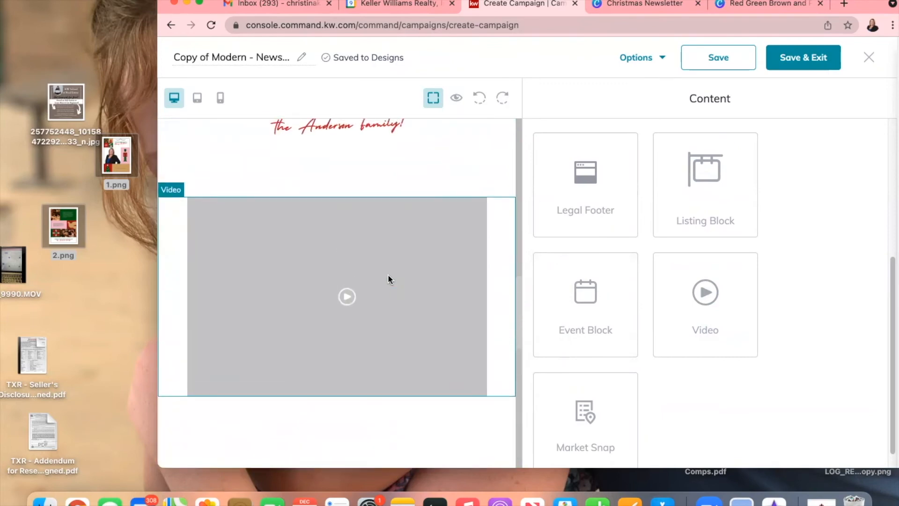
left_click(388, 277)
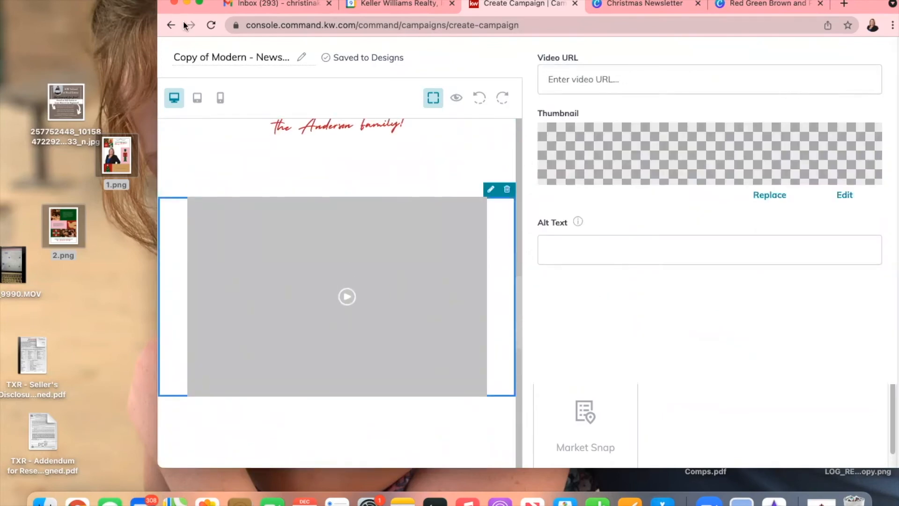
left_click(202, 4)
- Copy the YouTube share link of the 'KW Command Mobile App' video and return to KW Command
left_click(562, 71)
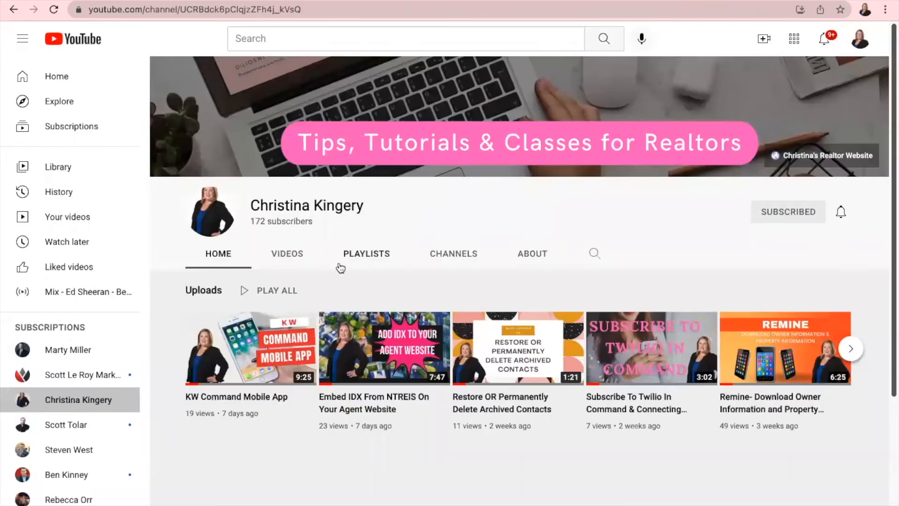
left_click(238, 345)
left_click(37, 390)
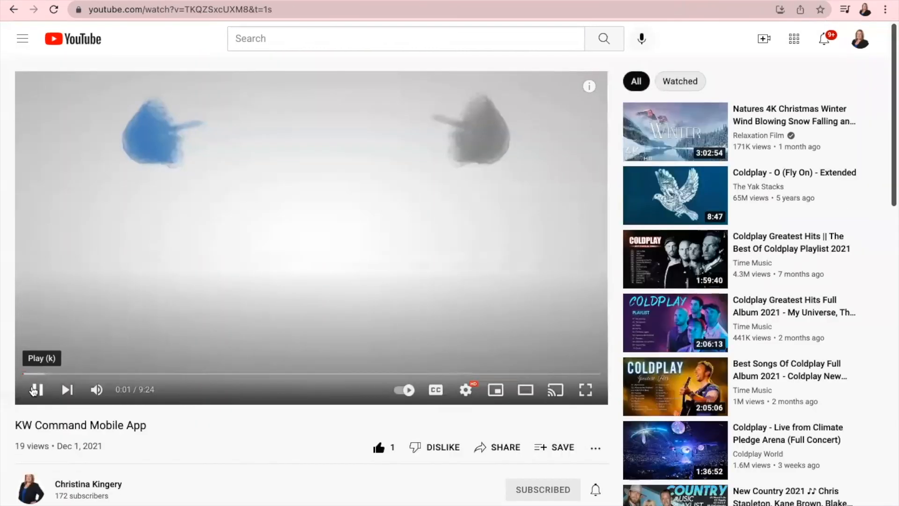
left_click(505, 448)
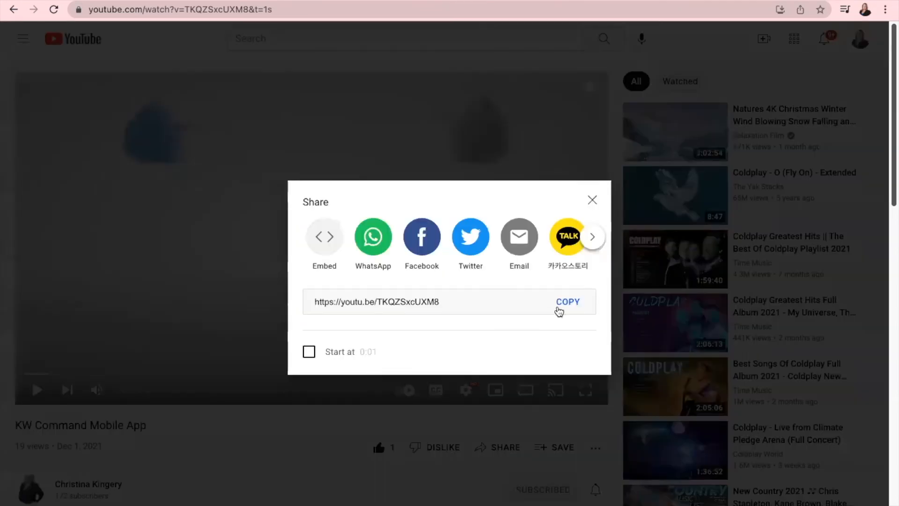
left_click(561, 304)
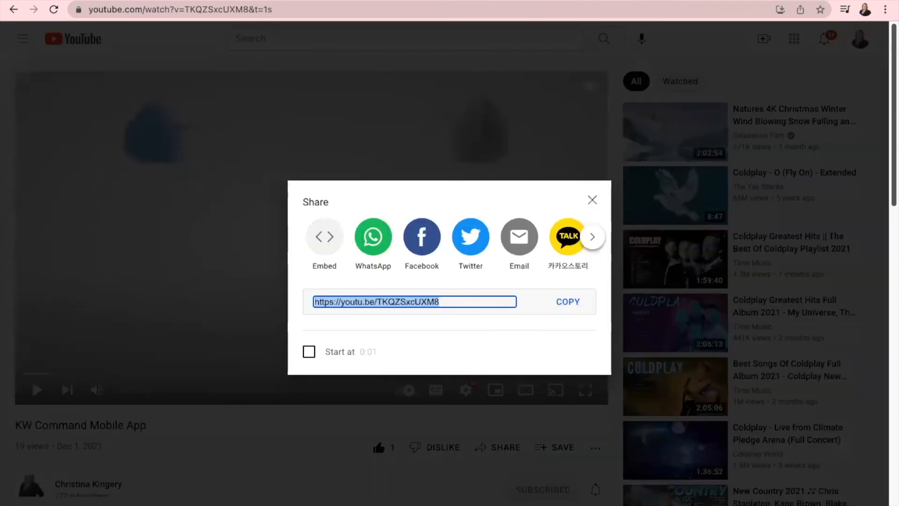
key("ctrl+Tab")
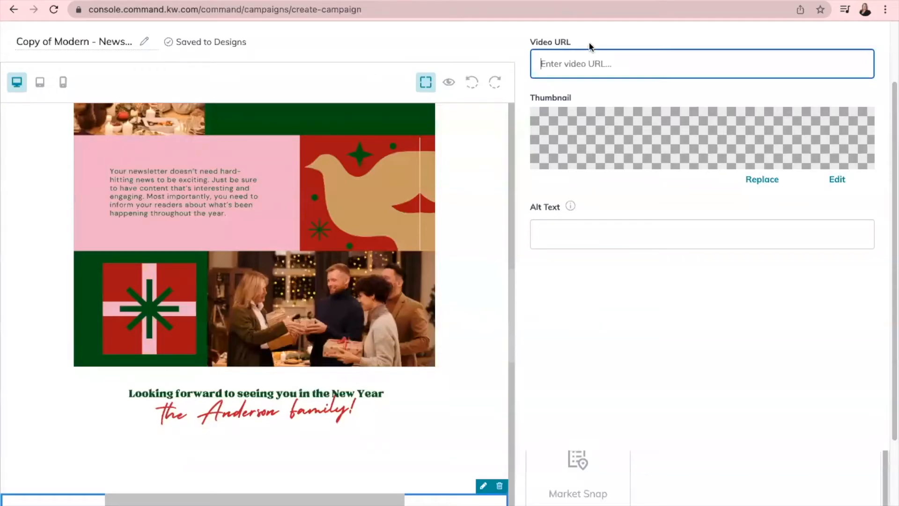
- Set the video block's URL to the YouTube link with the 'I am Here To Help!' picture as thumbnail
key("ctrl+v")
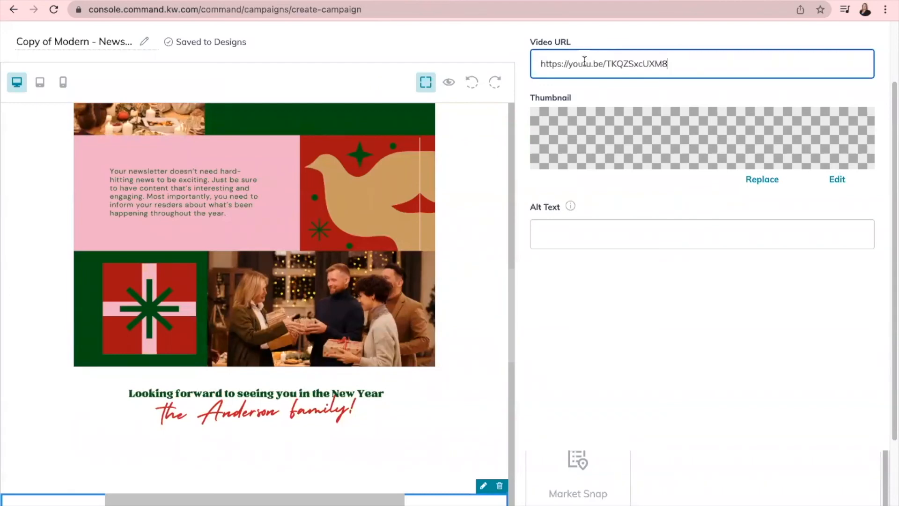
left_click(611, 234)
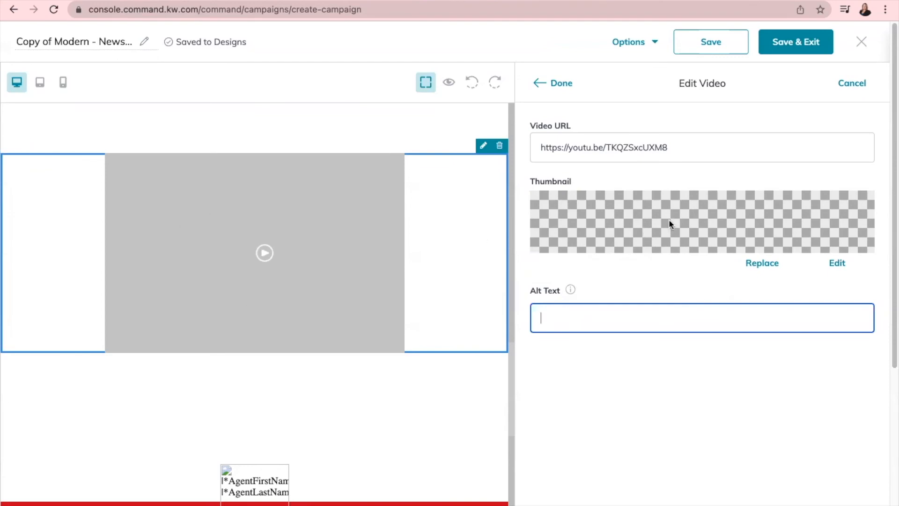
left_click(762, 264)
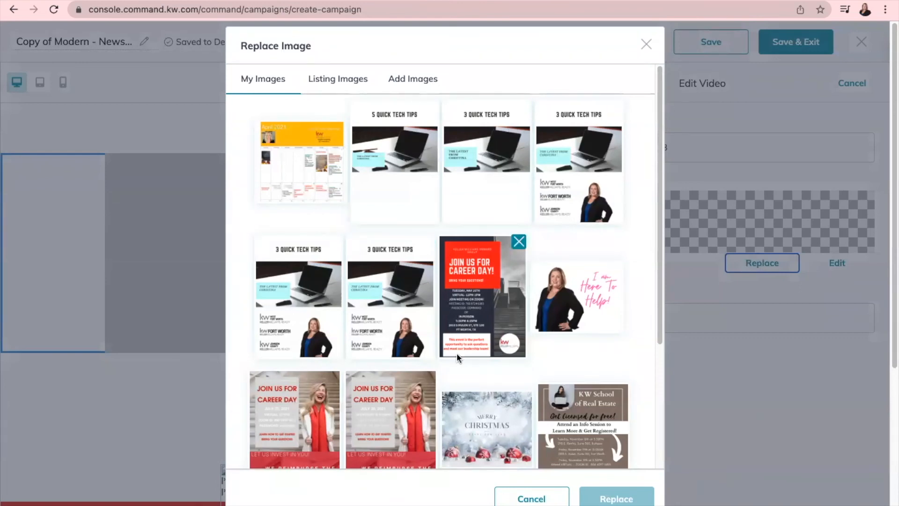
left_click(590, 274)
left_click(635, 497)
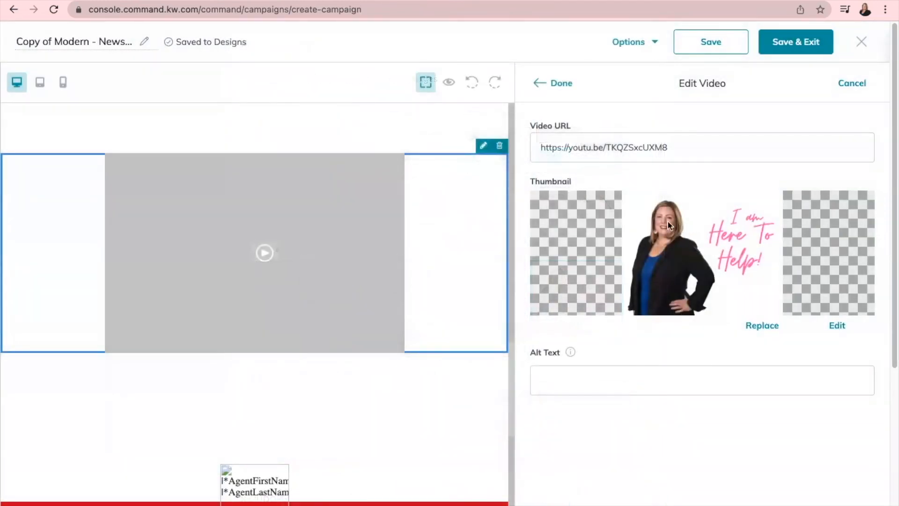
left_click(554, 85)
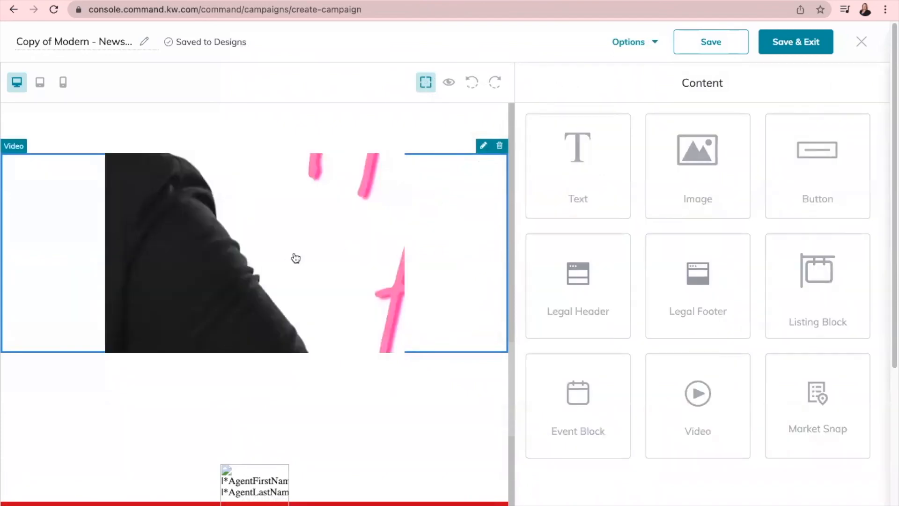
- Review the whole Christmas newsletter canvas, then Save & Exit the email editor
scroll(292, 258, "down", 5)
scroll(290, 261, "up", 12)
scroll(290, 260, "down", 8)
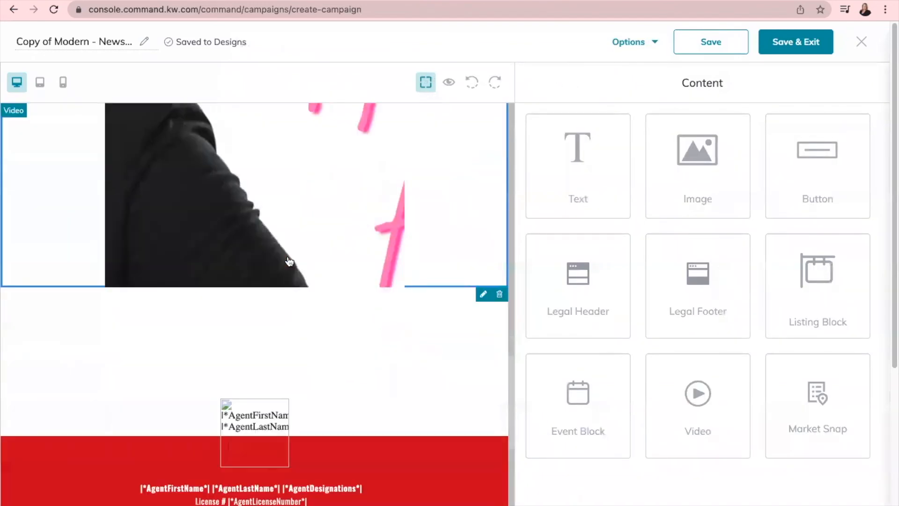
scroll(307, 259, "up", 2)
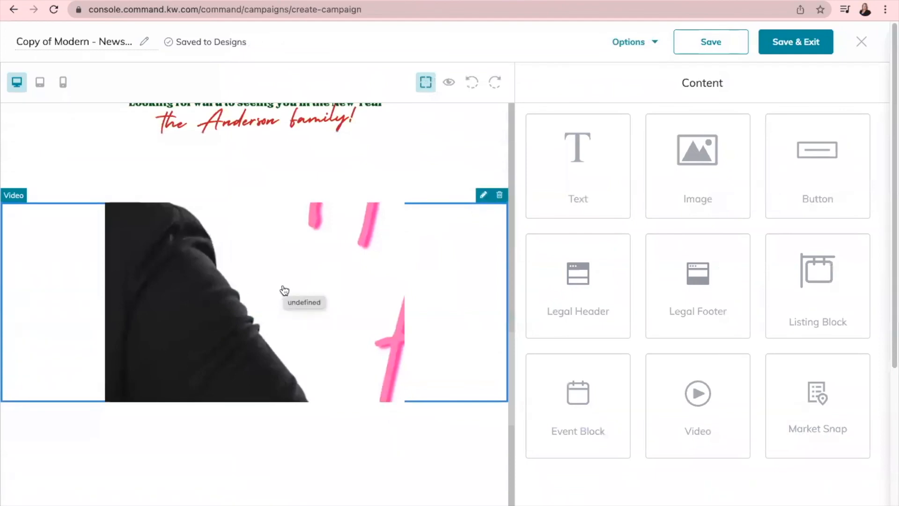
scroll(283, 291, "down", 5)
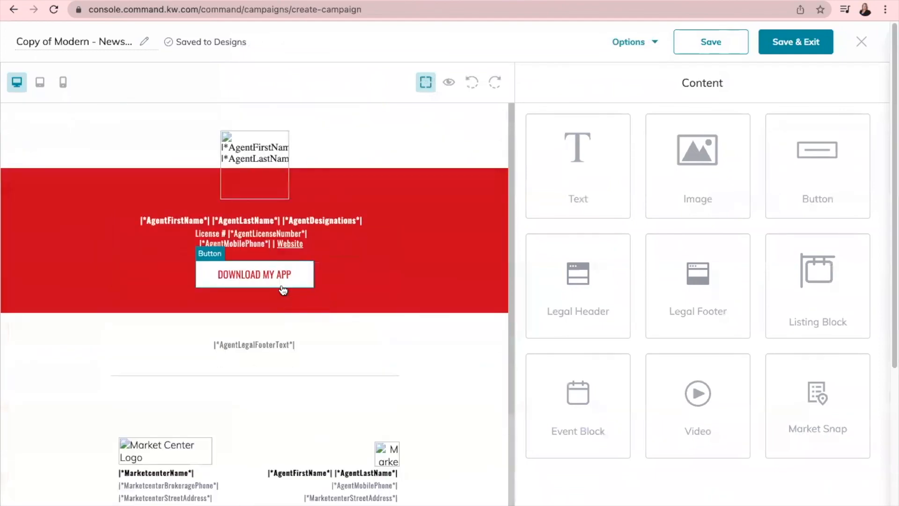
scroll(282, 289, "up", 10)
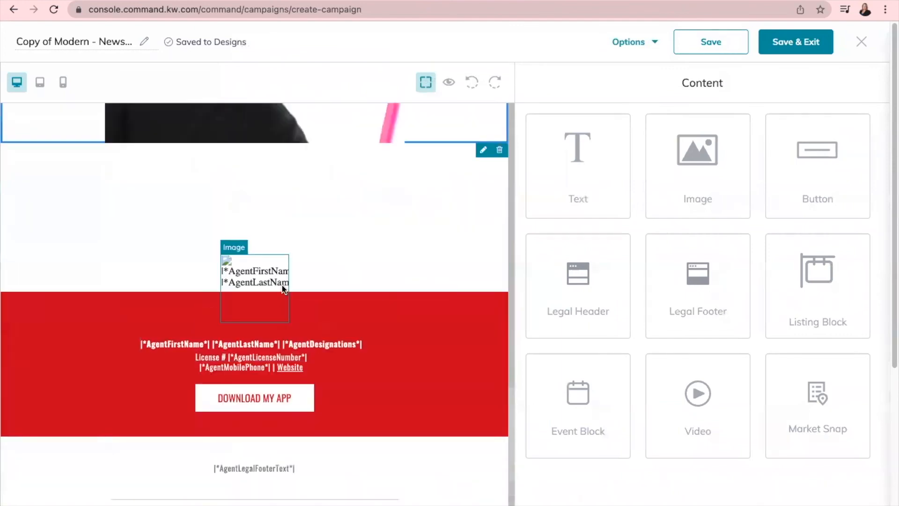
scroll(283, 290, "up", 10)
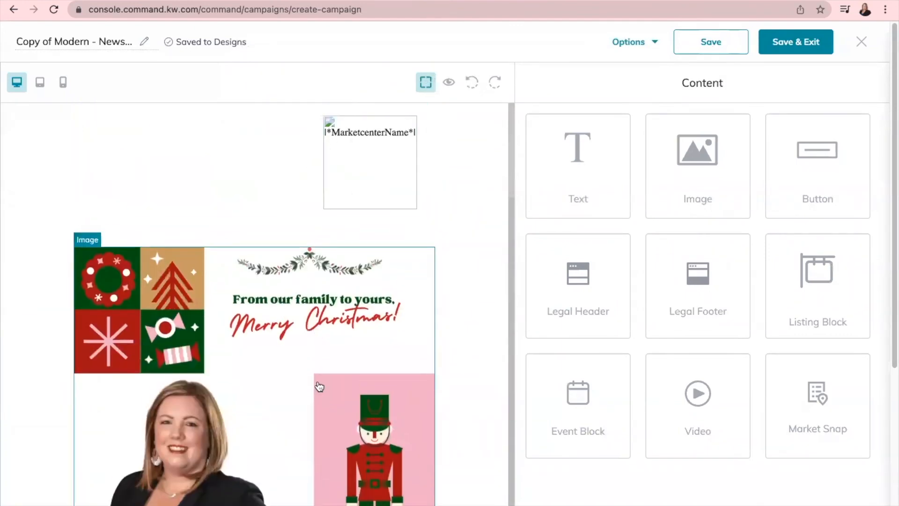
scroll(317, 381, "down", 5)
scroll(319, 381, "down", 12)
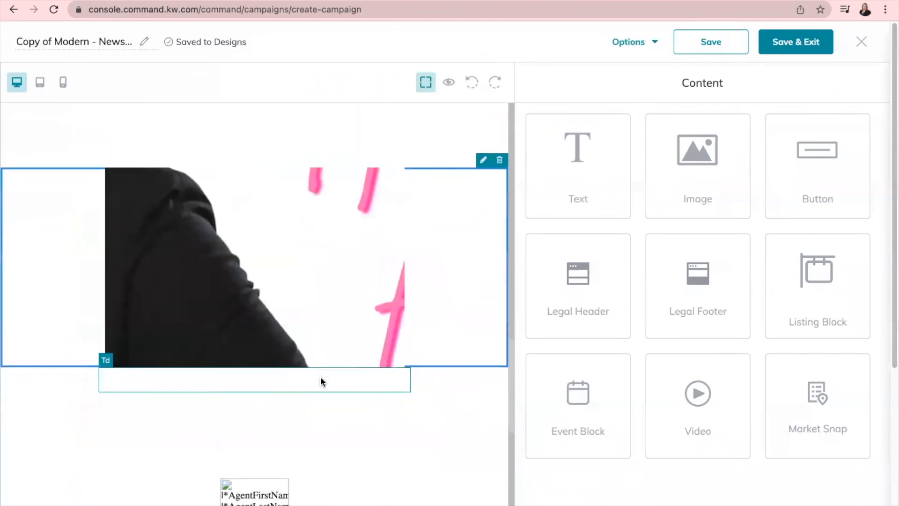
scroll(326, 382, "up", 8)
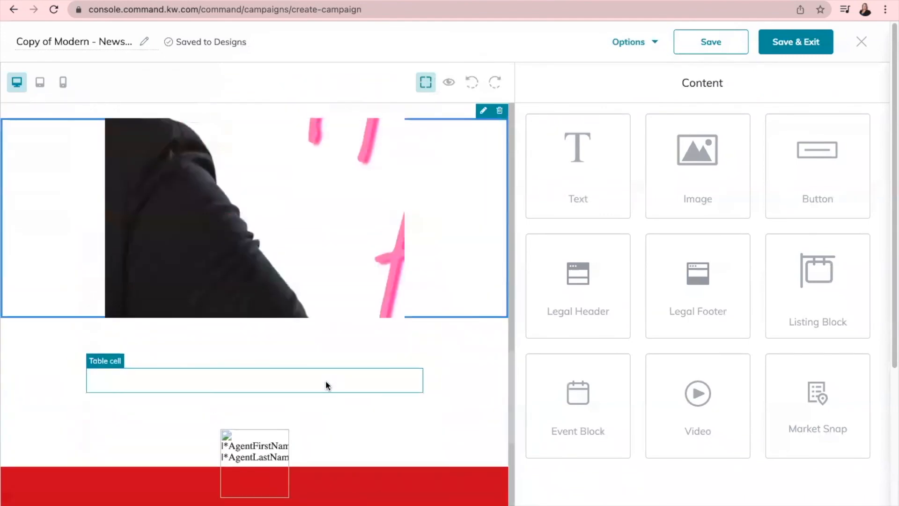
scroll(319, 367, "up", 7)
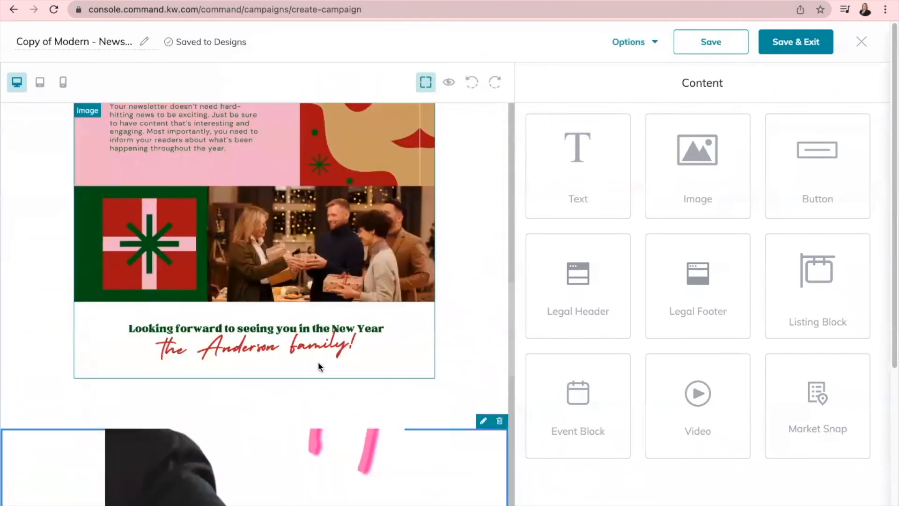
scroll(294, 358, "up", 5)
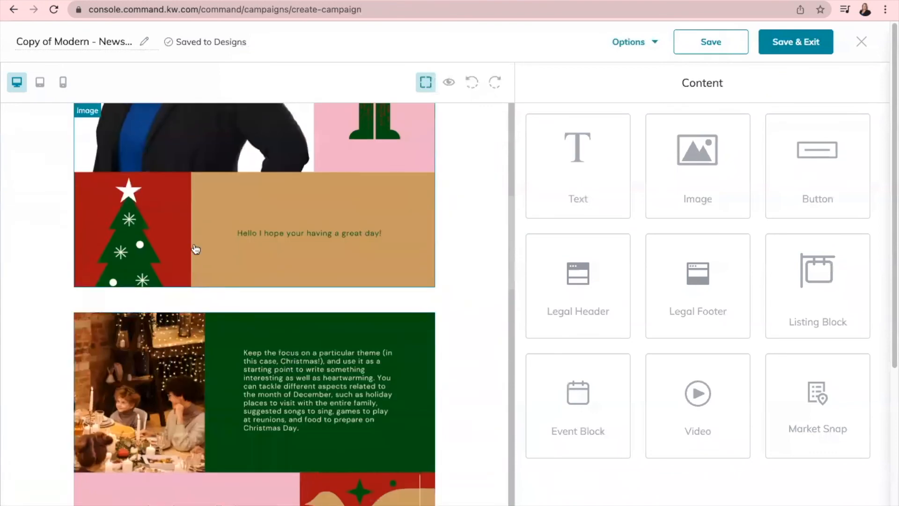
scroll(281, 305, "up", 6)
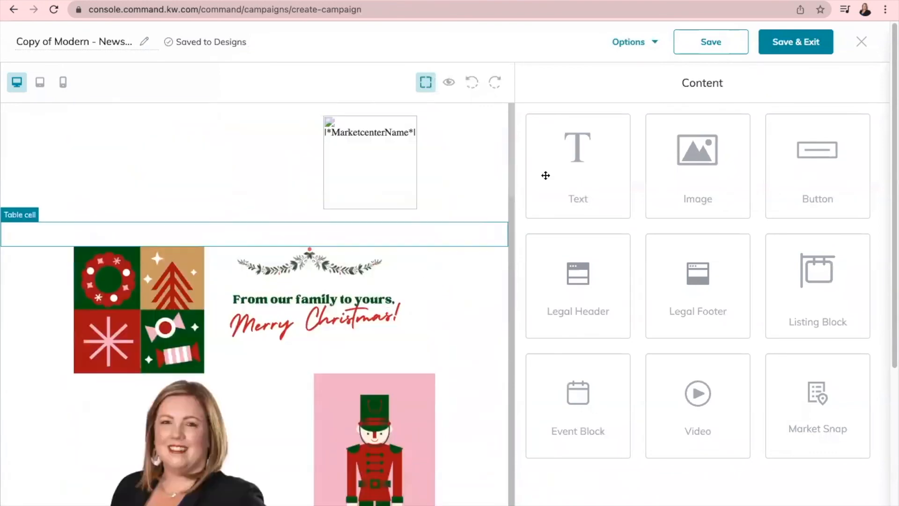
left_click(797, 43)
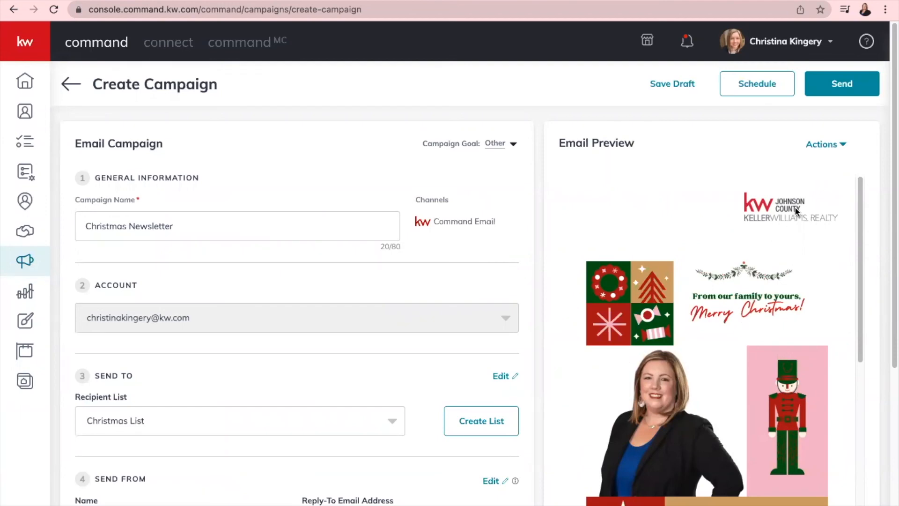
- Scroll the Email Preview down to the brokerage footer and legal disclaimer to review the newsletter
scroll(778, 214, "down", 1)
scroll(777, 213, "down", 15)
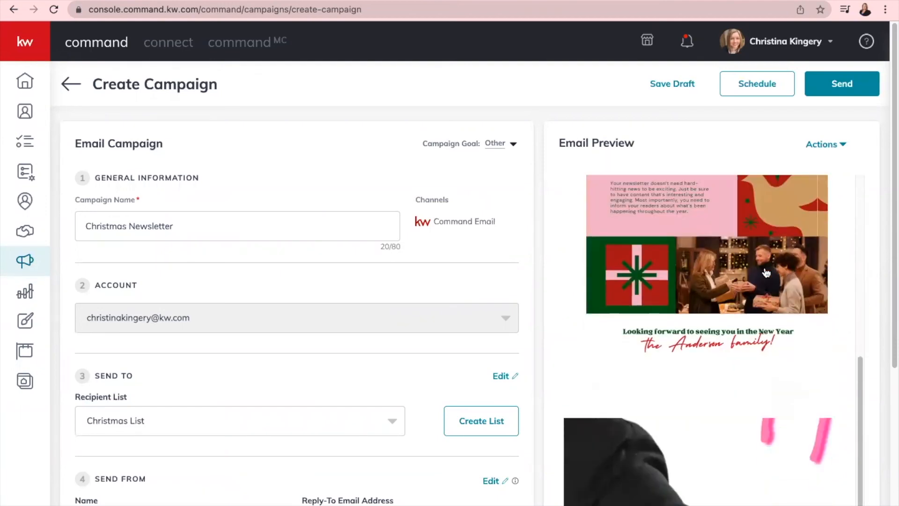
scroll(765, 271, "down", 5)
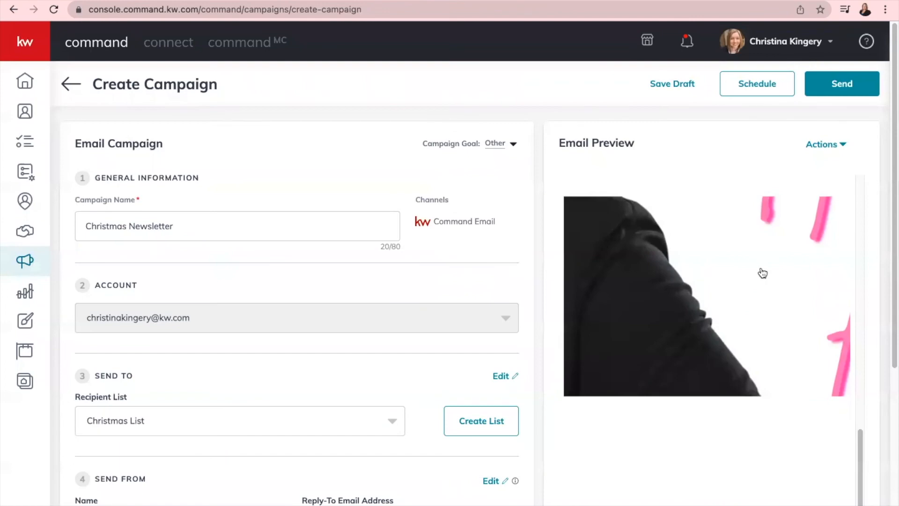
scroll(763, 273, "down", 3)
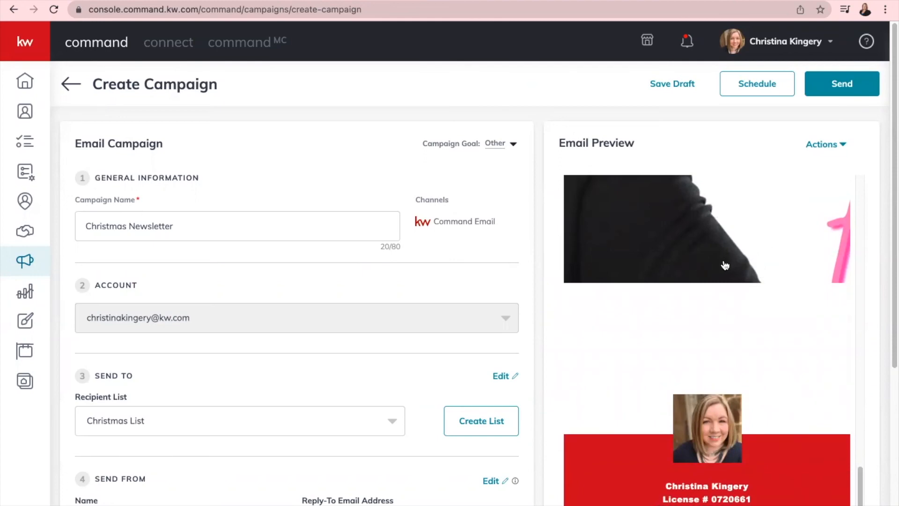
scroll(724, 263, "down", 3)
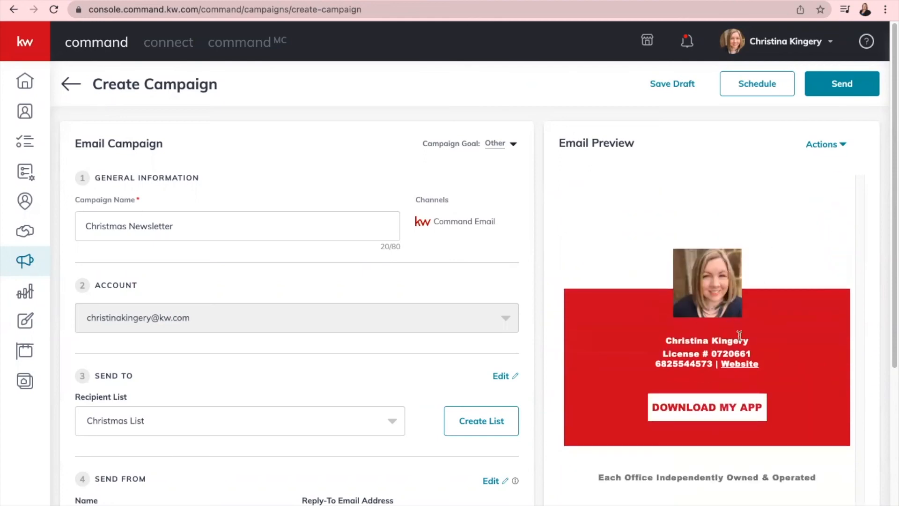
scroll(753, 374, "down", 2)
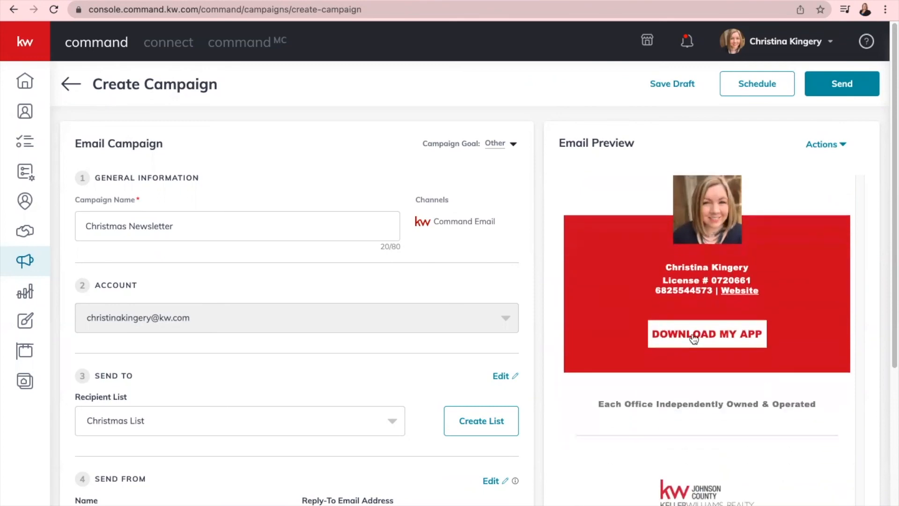
scroll(694, 338, "down", 2)
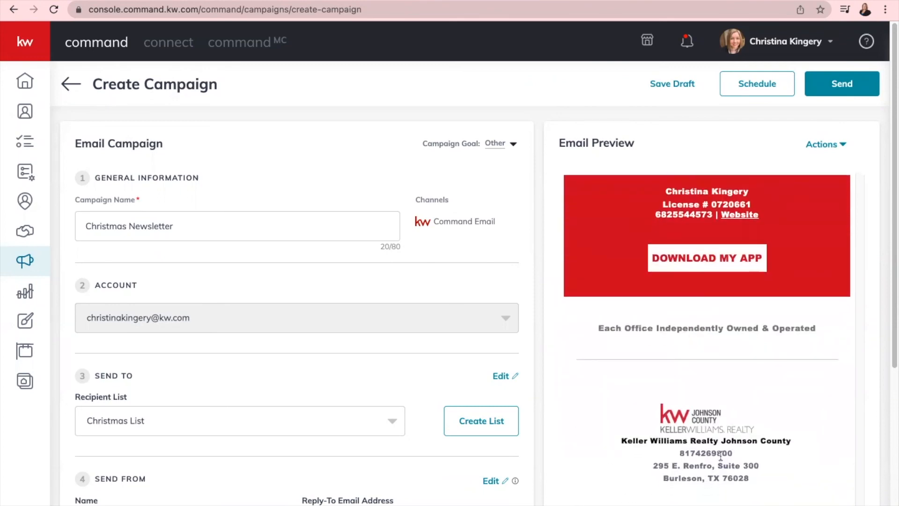
scroll(695, 455, "down", 5)
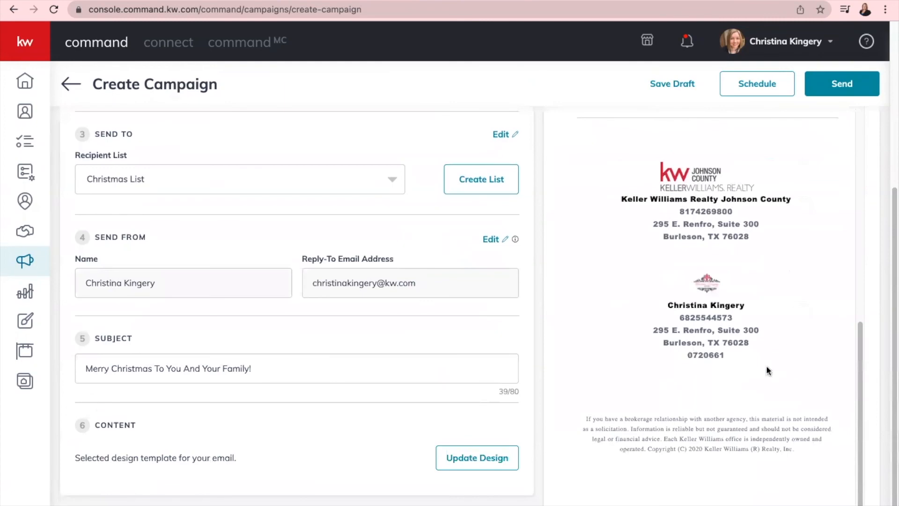
scroll(719, 353, "up", 15)
scroll(721, 356, "up", 10)
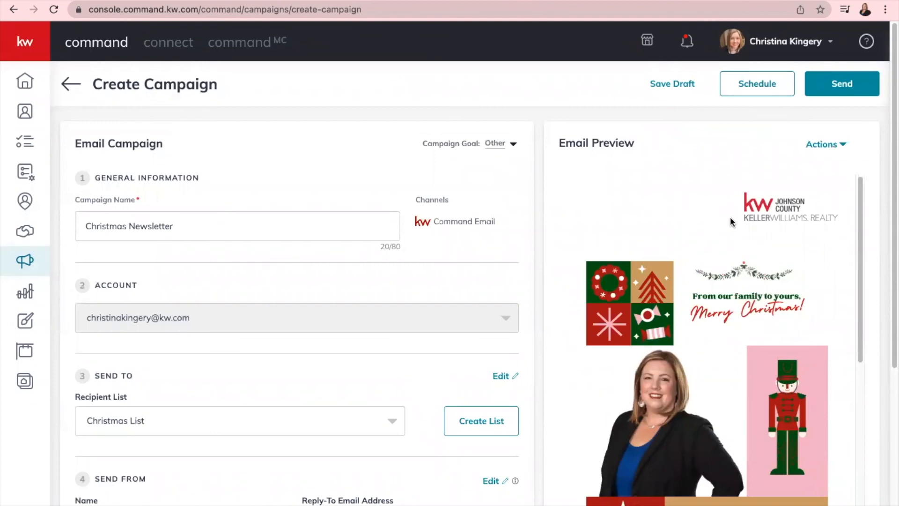
left_click(753, 97)
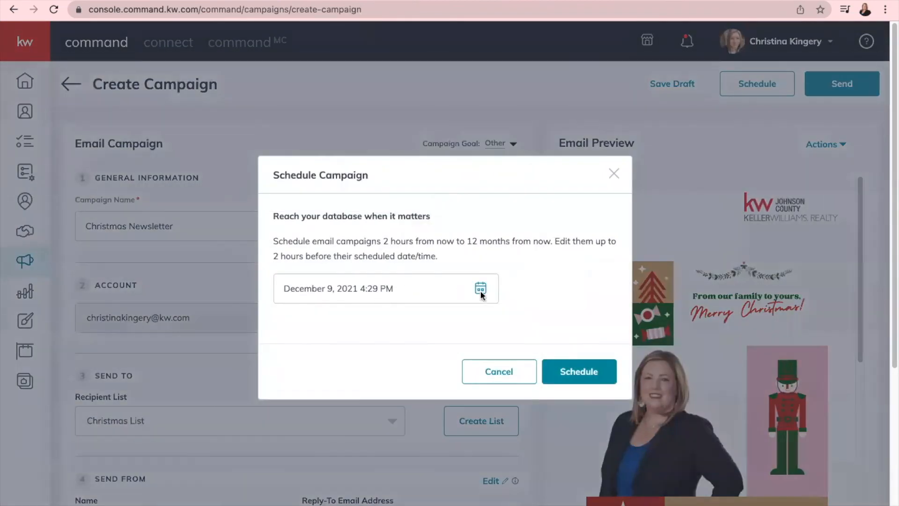
left_click(480, 288)
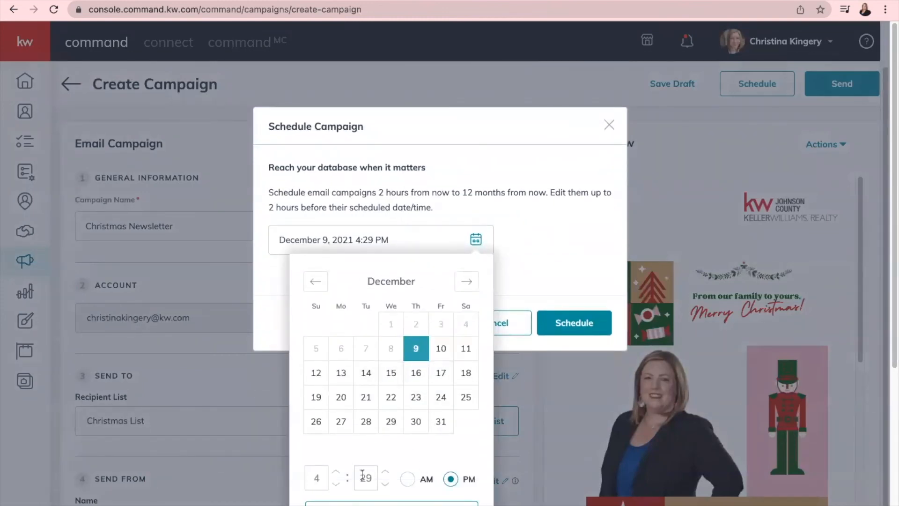
left_click(556, 215)
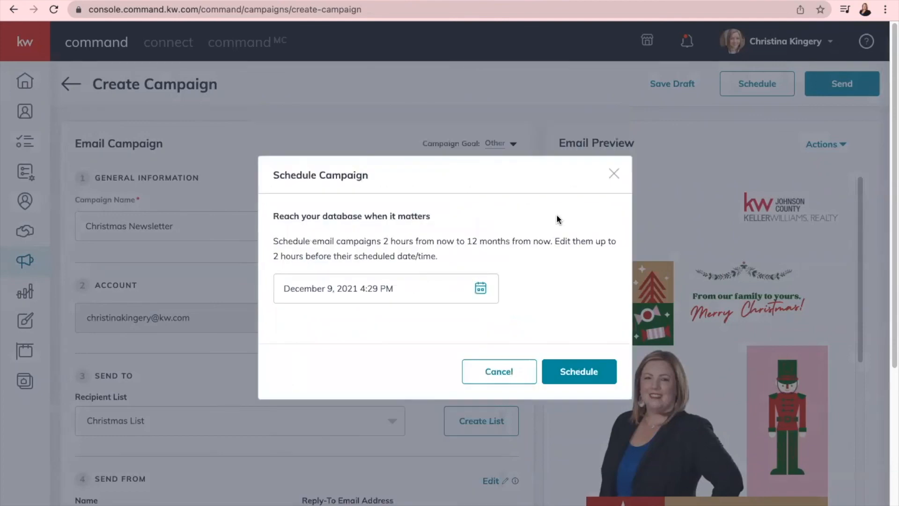
left_click(614, 174)
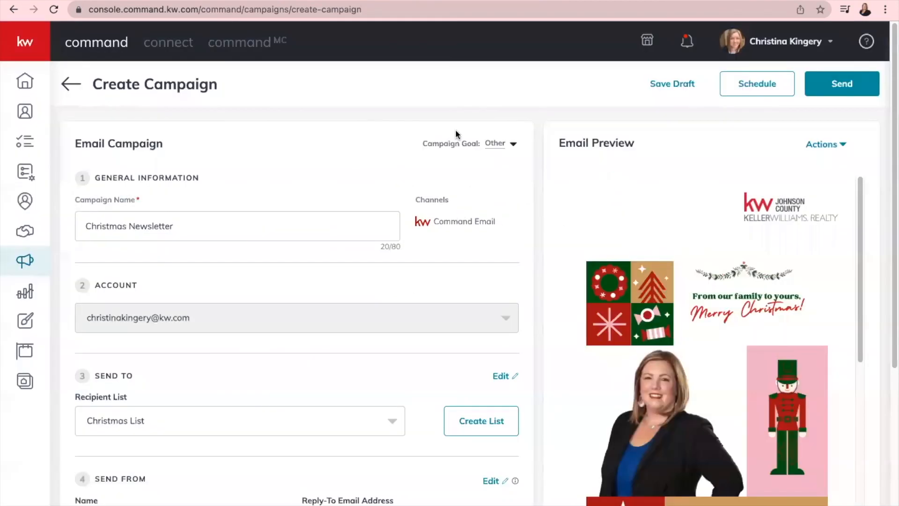